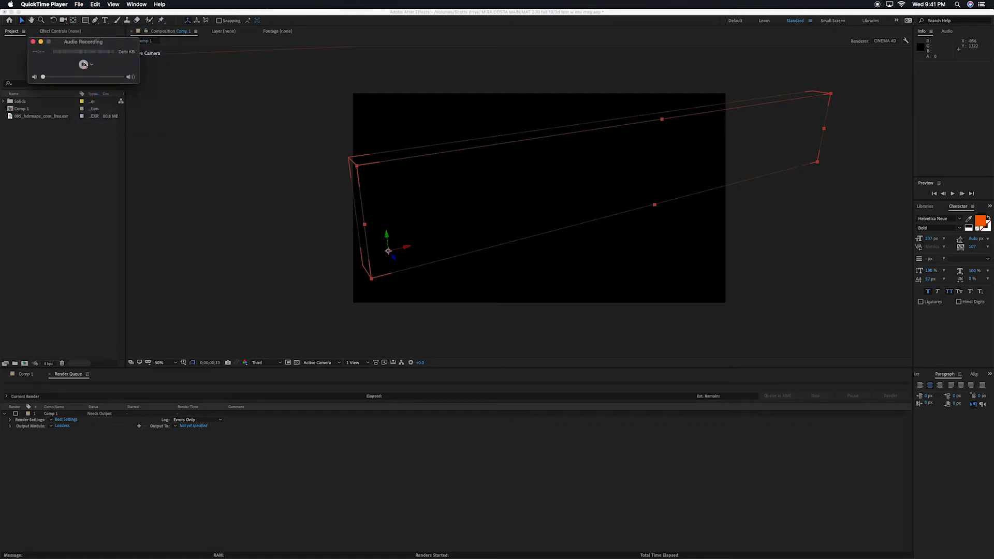
Step: Bring After Effects forward and create a 1920×1080 HDTV 1080 29.97 comp named '3d text w env map'
click(83, 64)
click(220, 222)
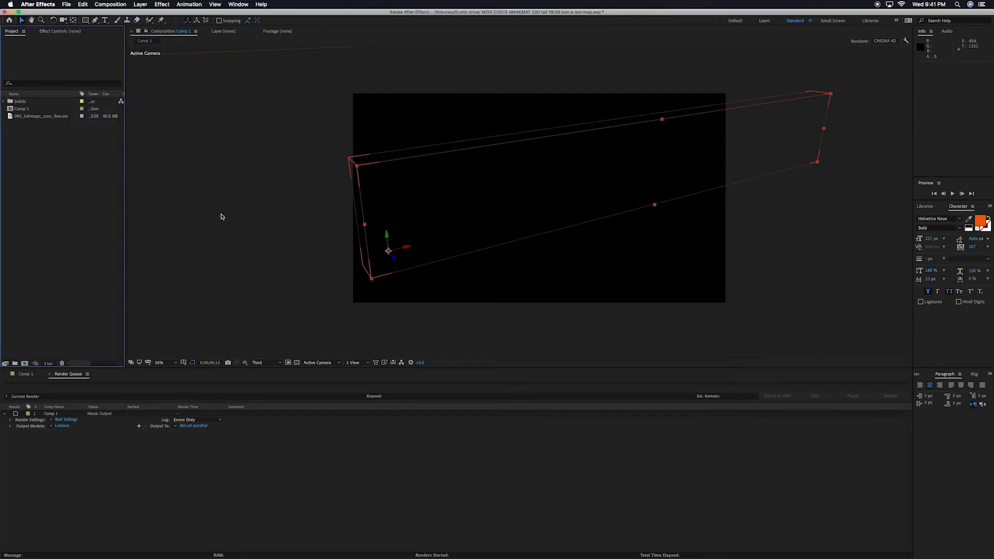
click(24, 364)
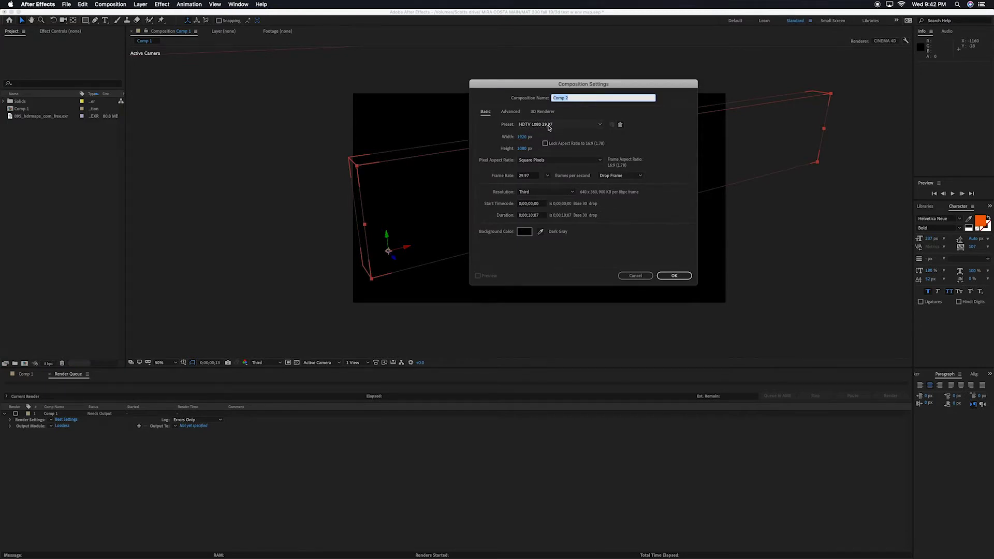
click(601, 126)
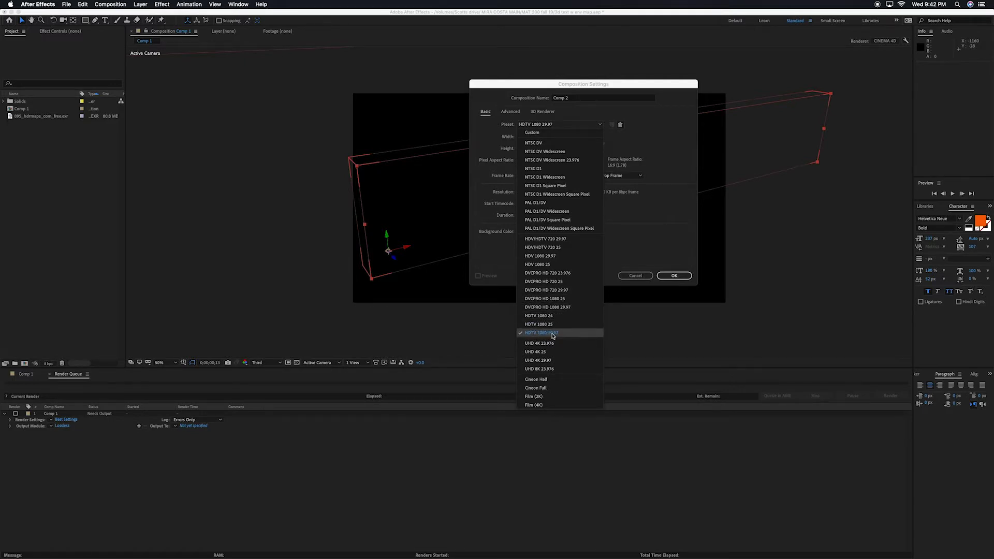
click(646, 255)
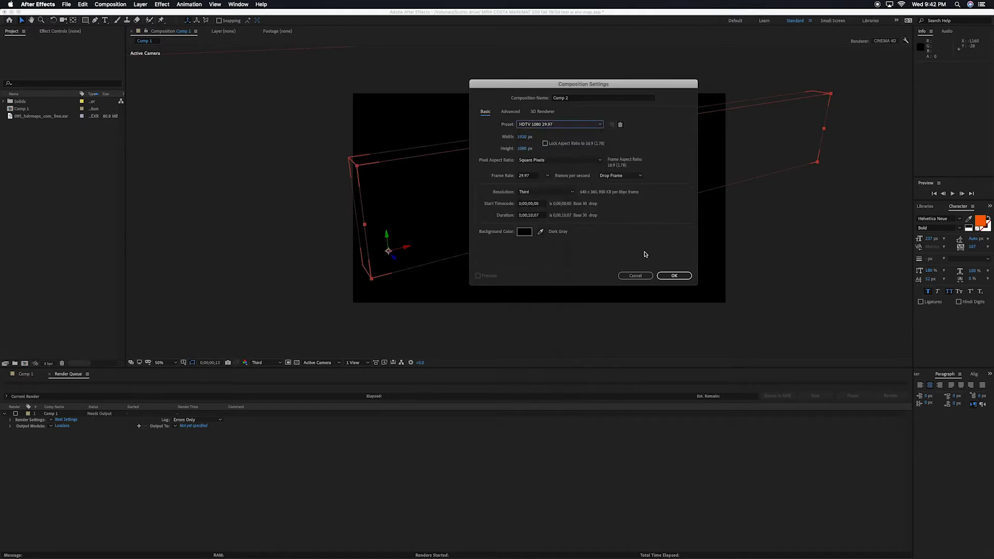
click(584, 98)
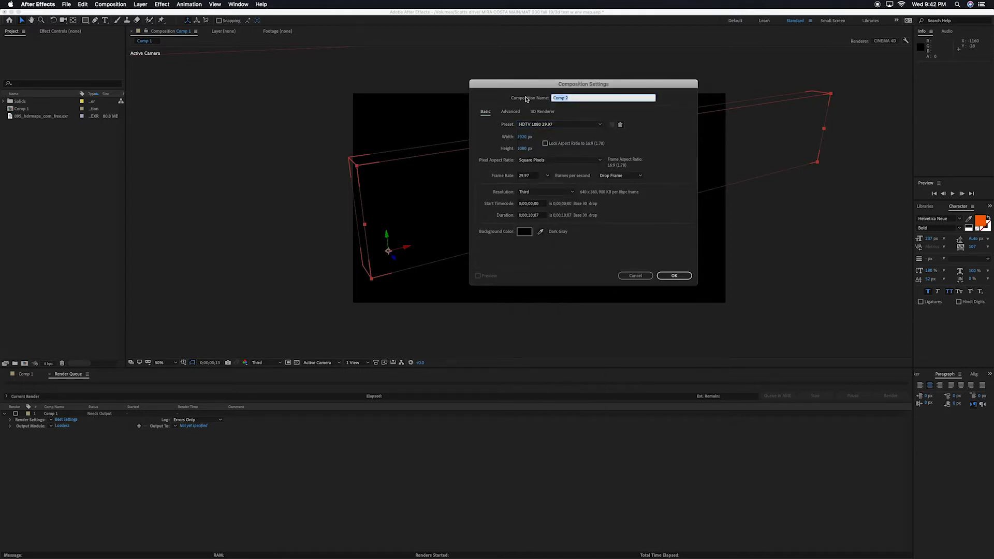
text(3d text w env map)
click(667, 276)
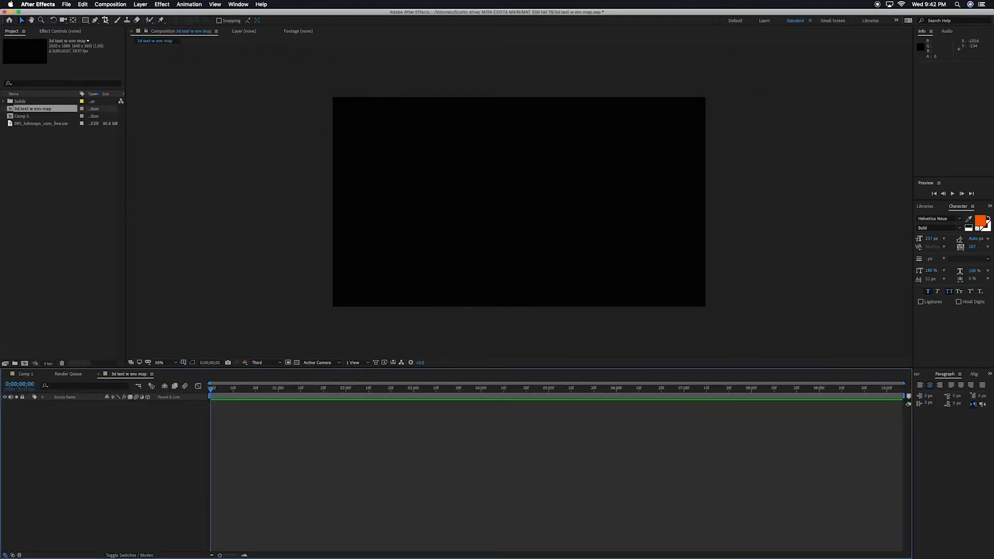
Step: Create a text layer reading 'TEXT', removing the stray extra letter
click(105, 20)
click(409, 197)
text(text)
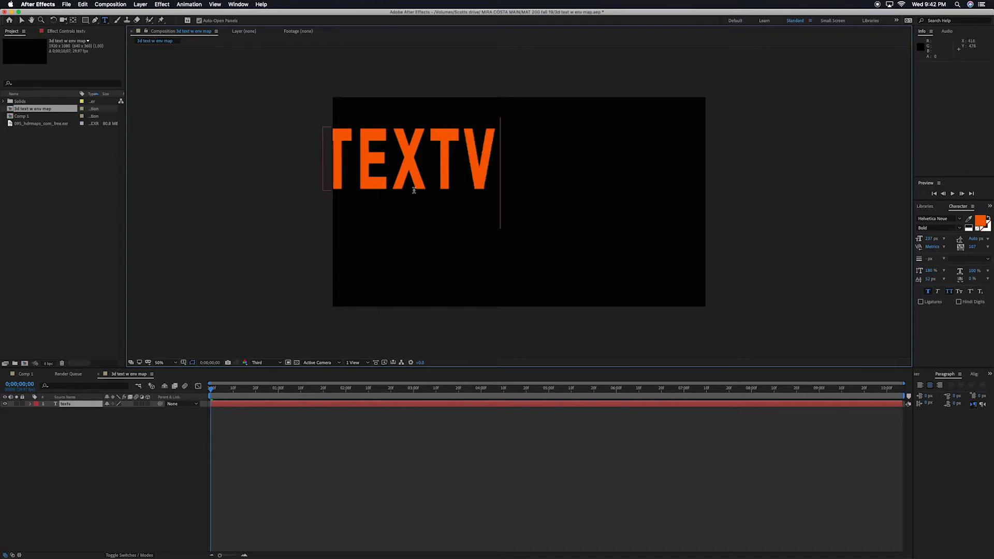
key(BackSpace)
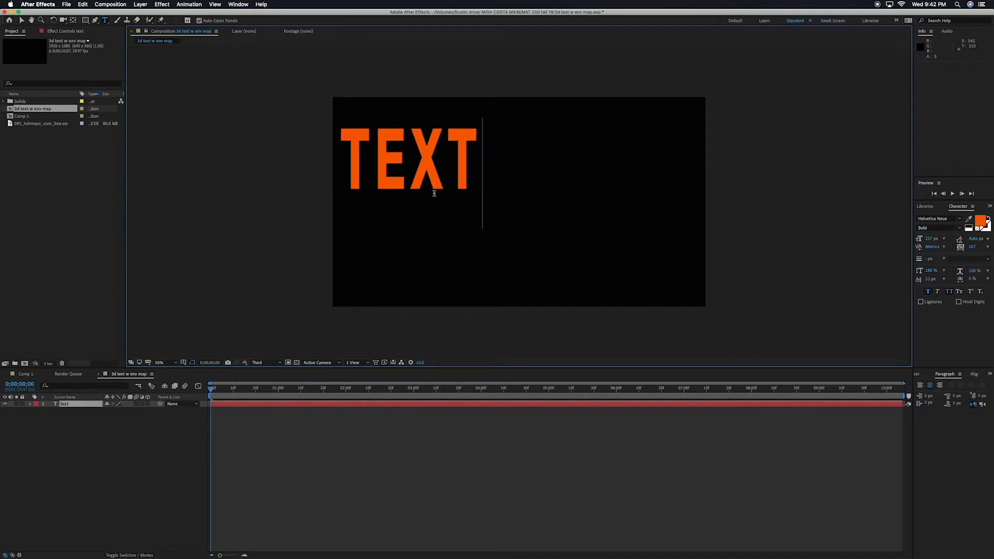
click(236, 525)
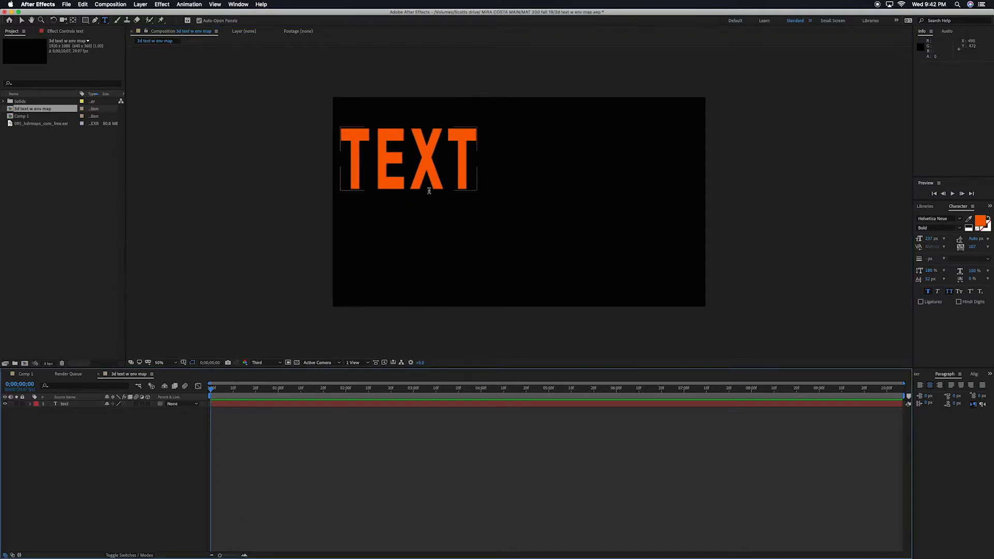
Step: Move the TEXT to the centre of the frame and make it a 3D layer
key(v)
drag(428, 162, 536, 199)
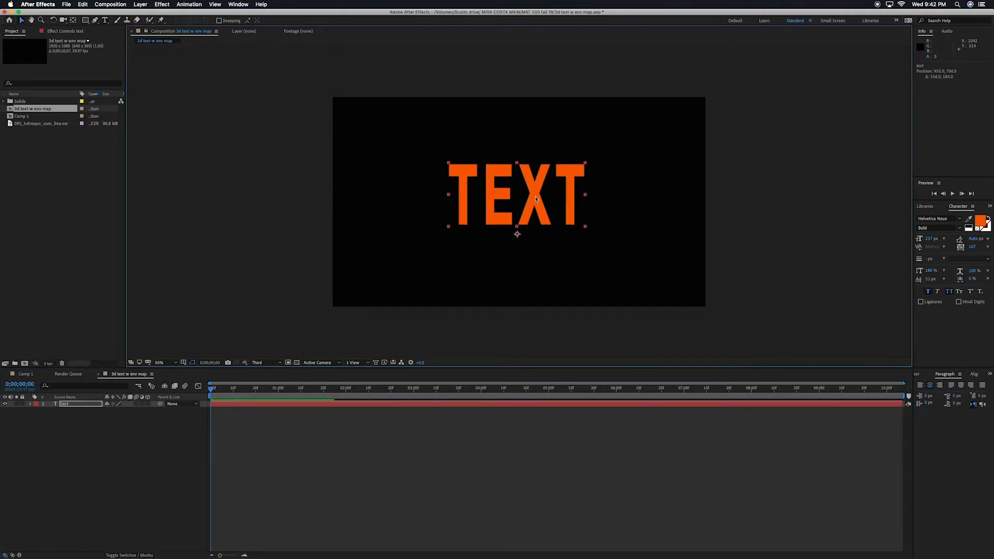
click(149, 404)
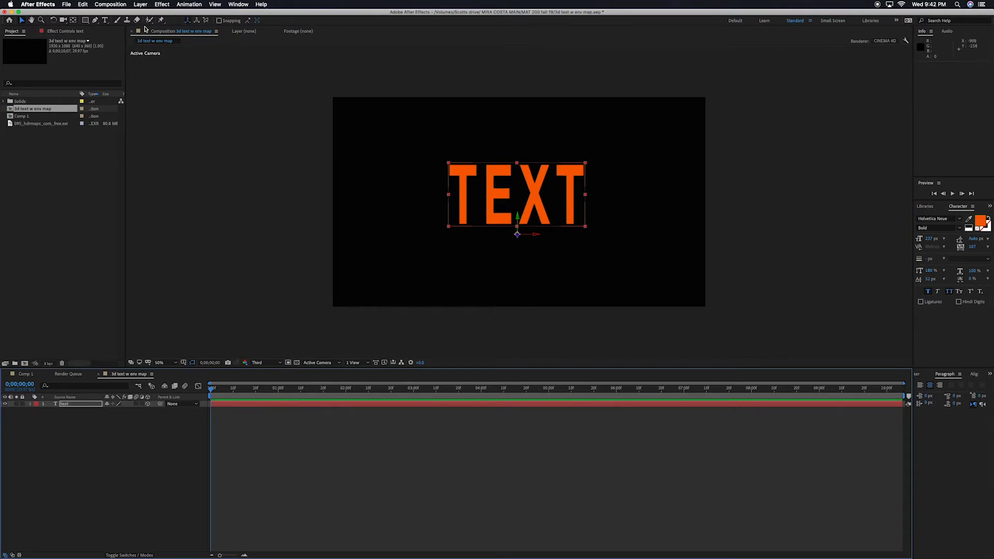
Step: Add a default two-node camera named Camera 1 through Layer > New > Camera
click(140, 4)
mouse_move(148, 14)
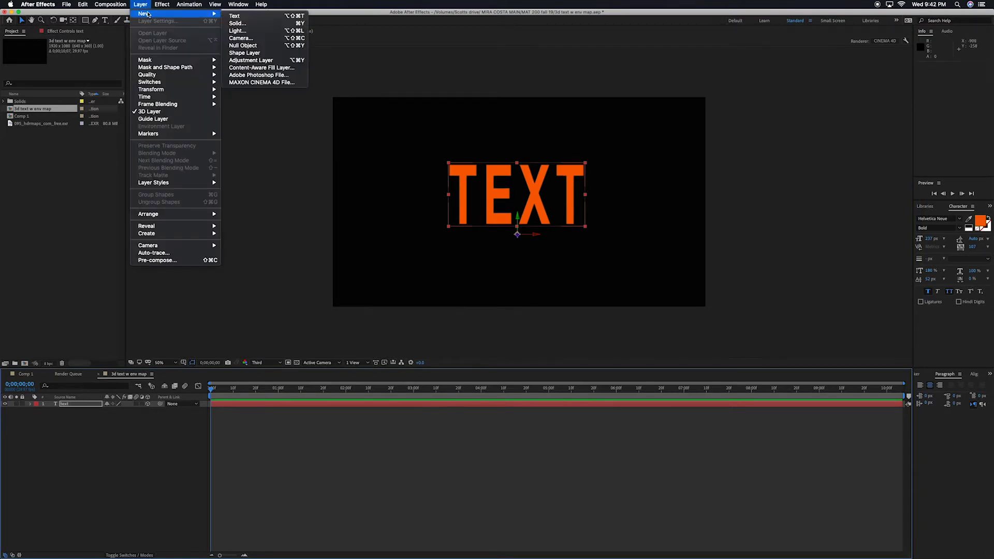
click(236, 39)
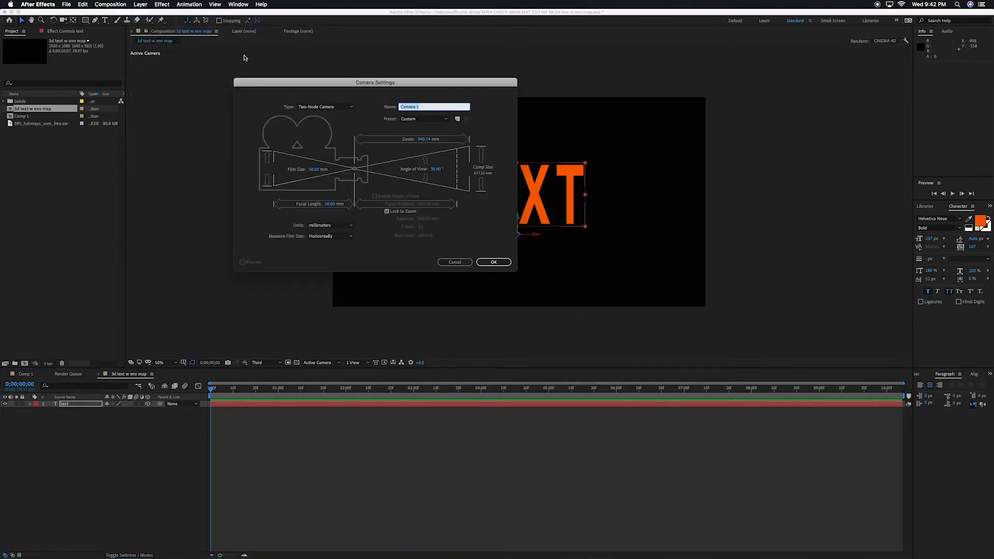
click(500, 266)
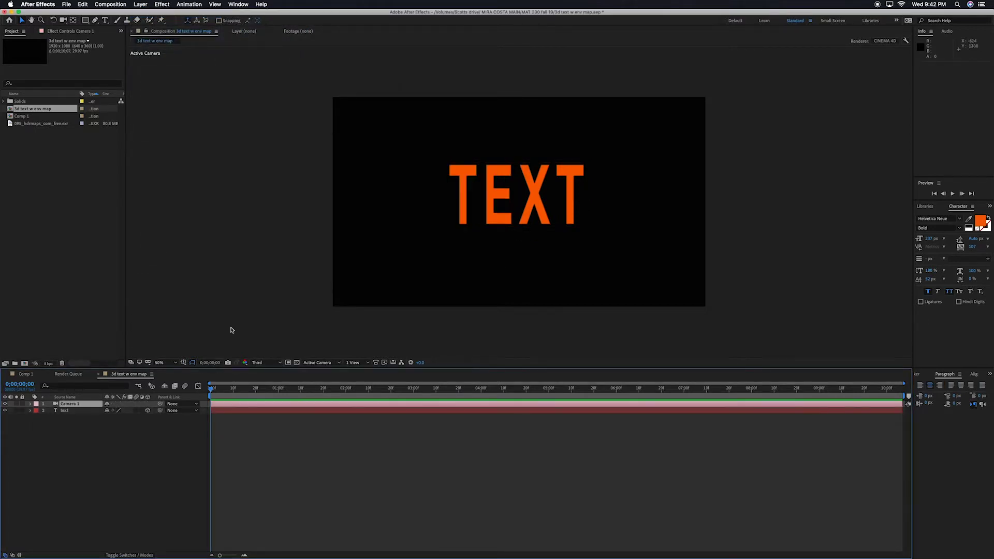
Step: Orbit Camera 1 with the Unified Camera tool until the TEXT appears tilted in perspective
key(c)
mouse_move(450, 256)
mouse_down()
mouse_move(475, 264)
mouse_move(466, 264)
mouse_up()
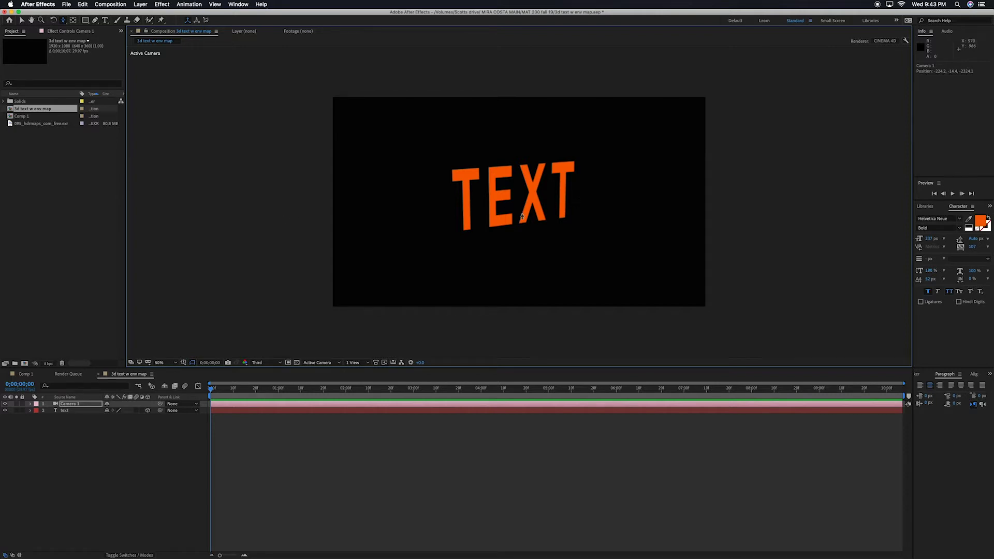
mouse_move(519, 215)
mouse_down()
mouse_move(517, 273)
mouse_move(525, 209)
mouse_up()
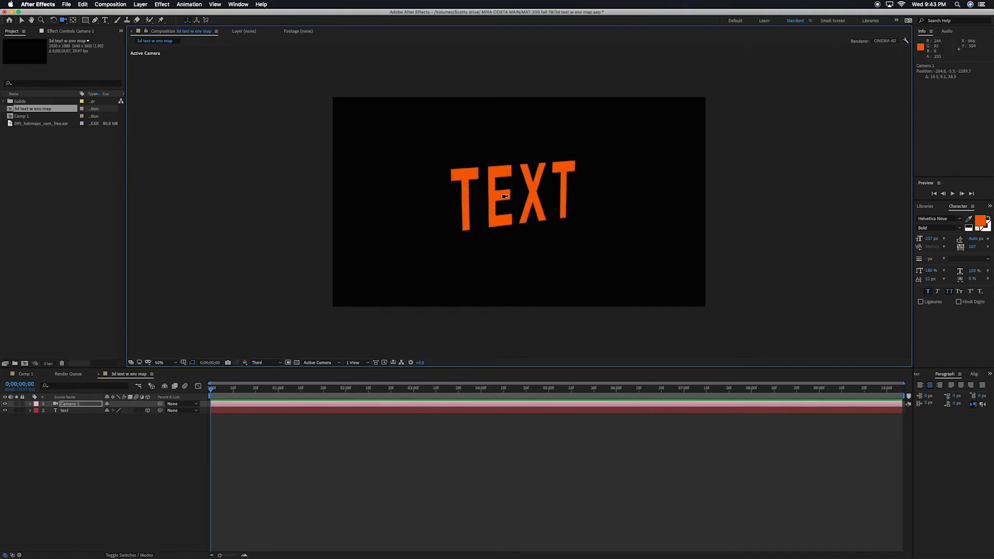
drag(505, 196, 523, 205)
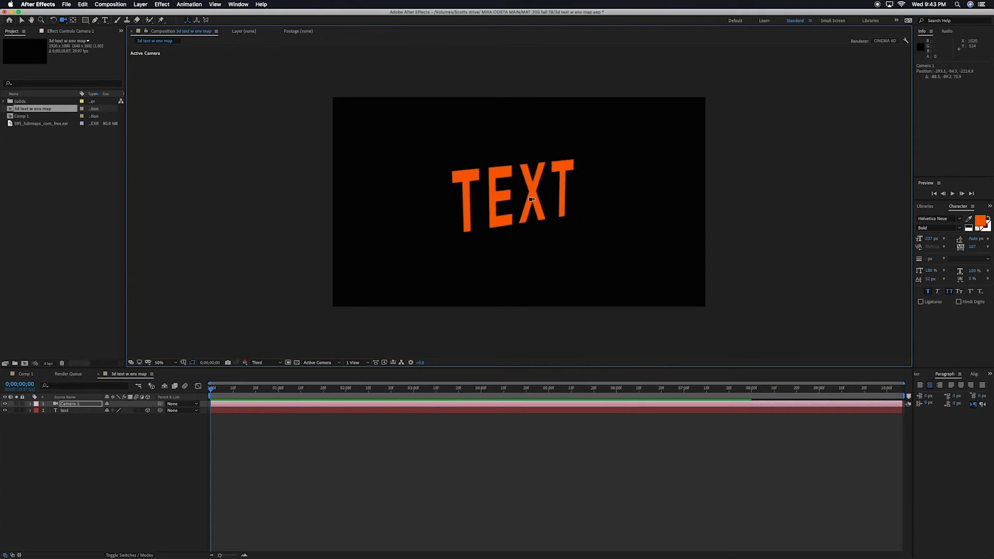
mouse_move(517, 195)
mouse_down()
mouse_move(512, 205)
mouse_move(514, 196)
mouse_up()
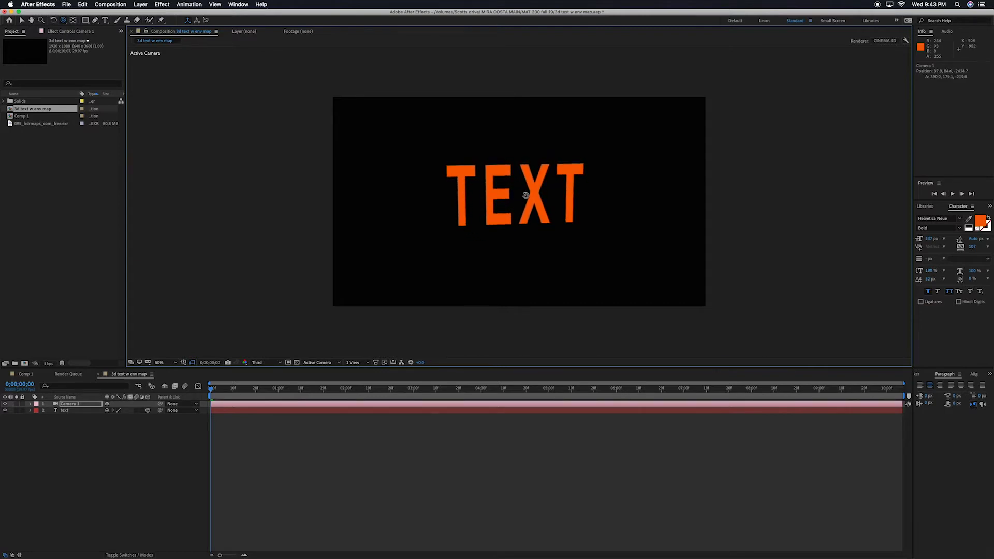
drag(527, 170, 535, 191)
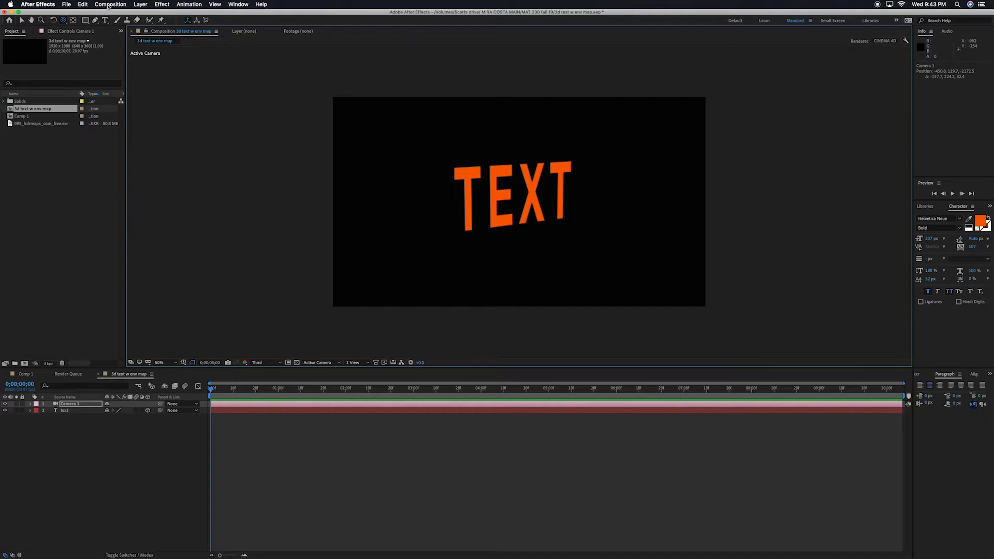
click(110, 4)
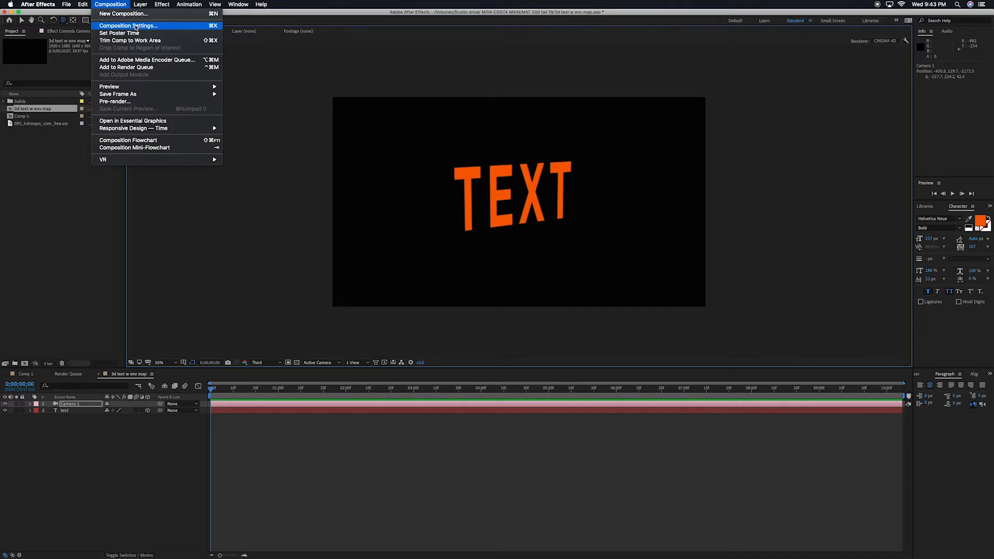
click(135, 25)
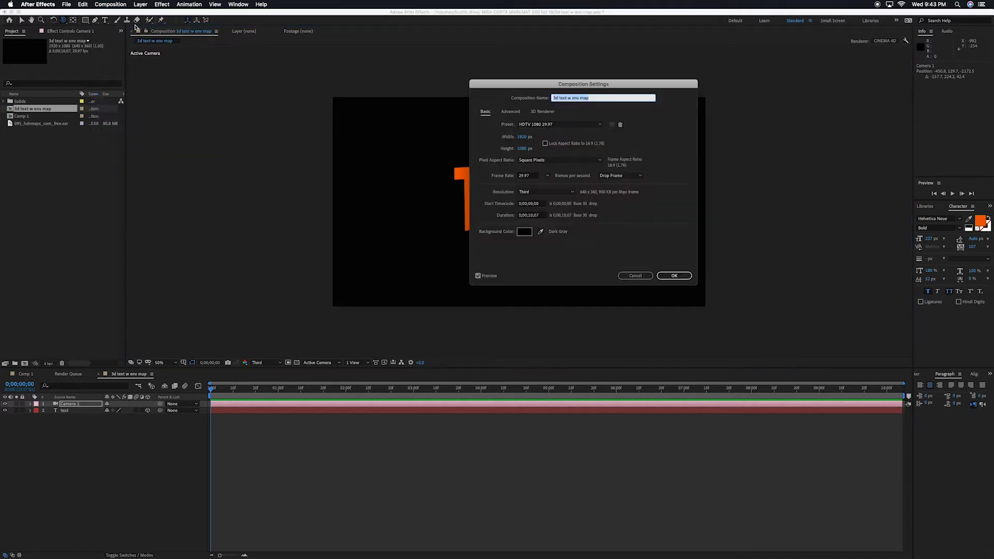
click(543, 111)
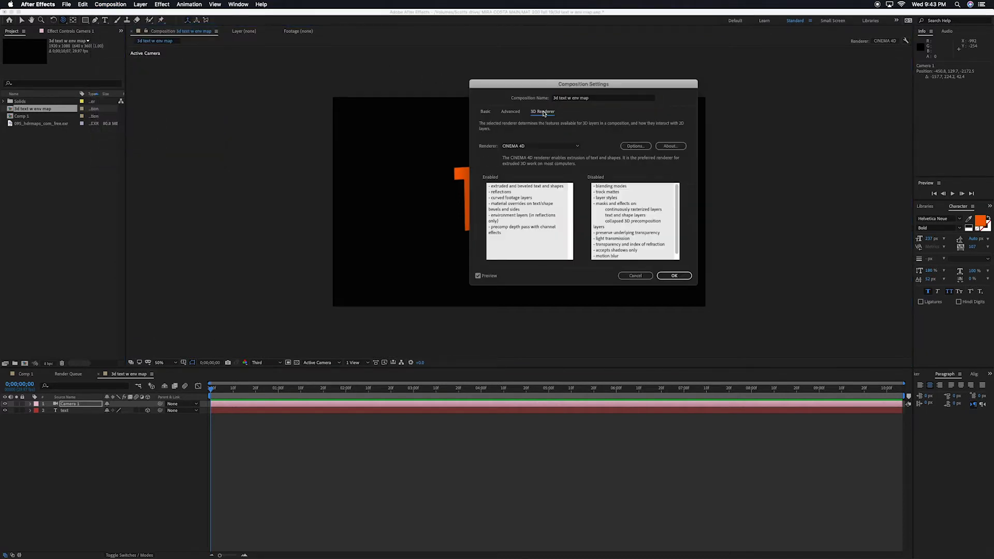
click(577, 146)
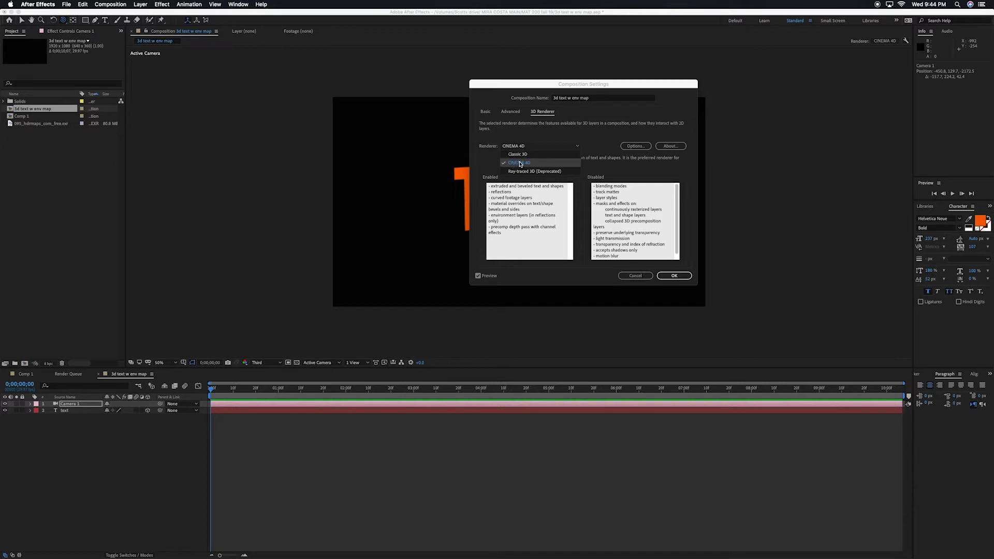
click(674, 276)
click(673, 275)
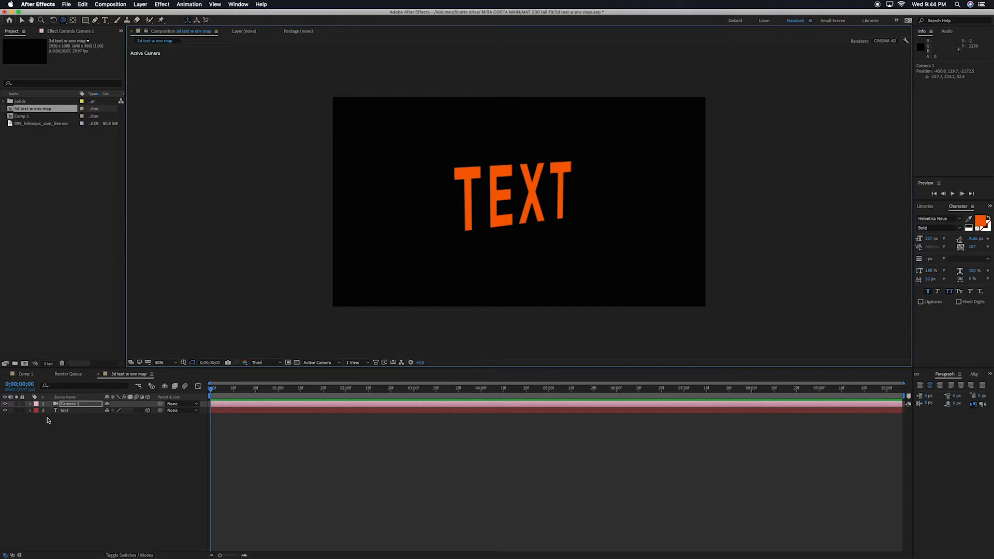
Step: In the TEXT's Geometry Options, set Angular bevel style, Bevel Depth 10 and Extrusion Depth 100
click(30, 410)
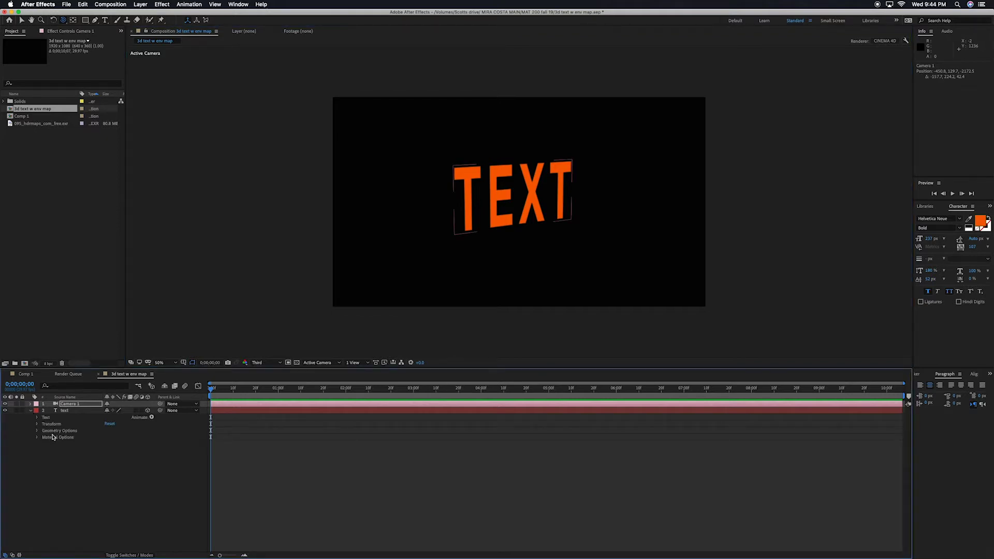
click(37, 431)
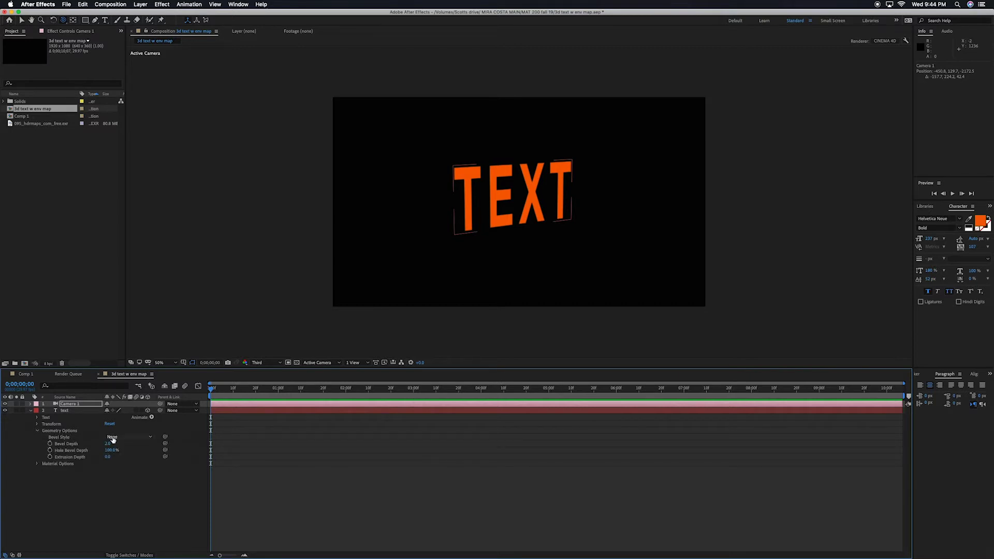
click(131, 440)
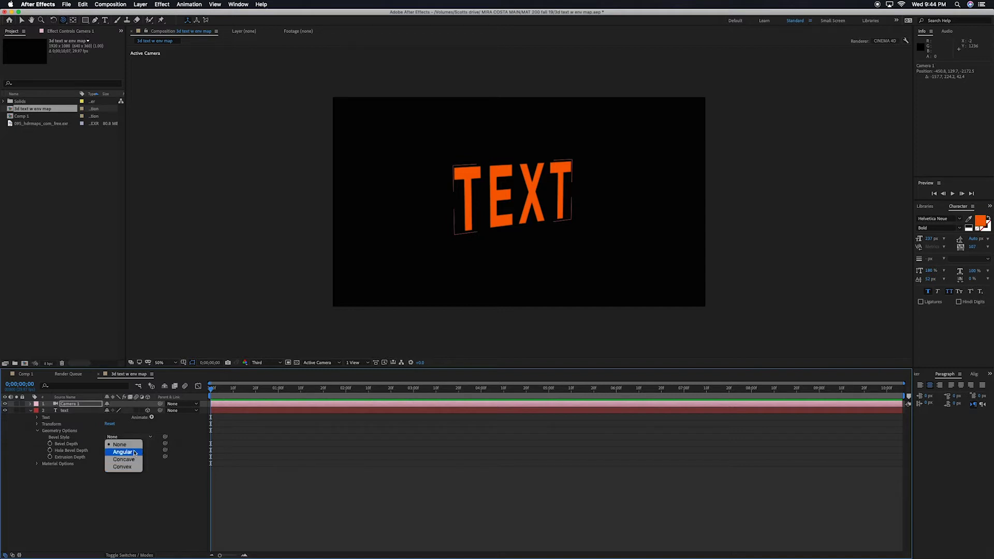
click(117, 452)
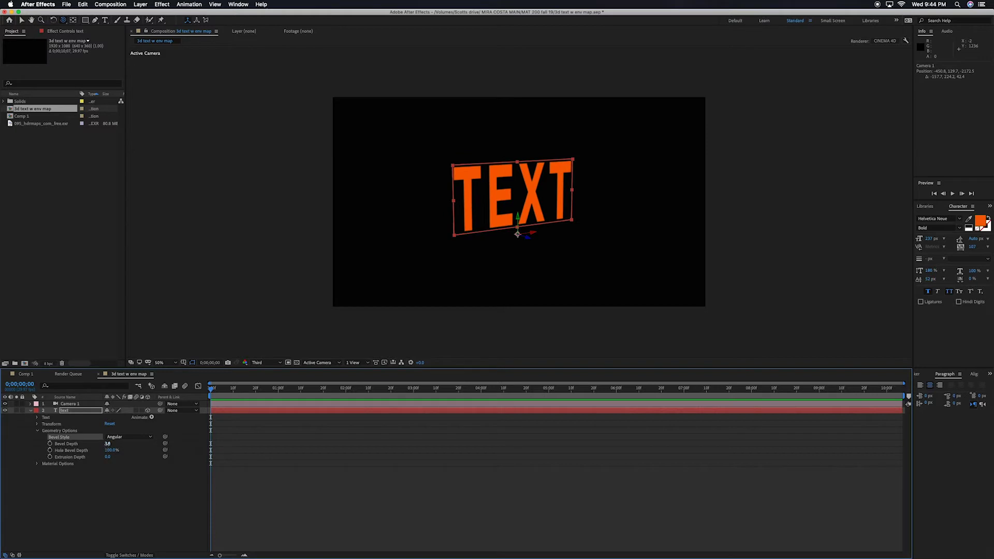
drag(107, 444, 140, 448)
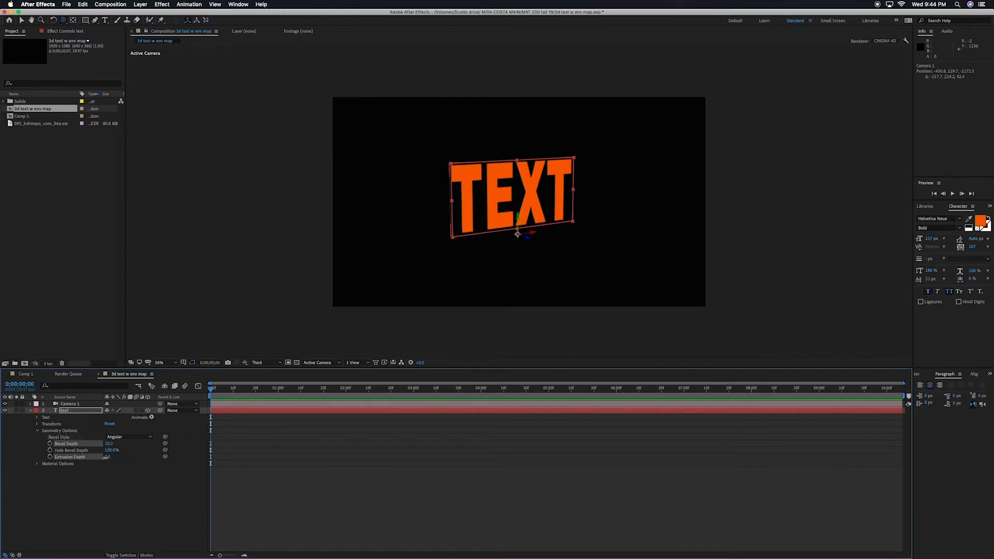
drag(107, 457, 135, 457)
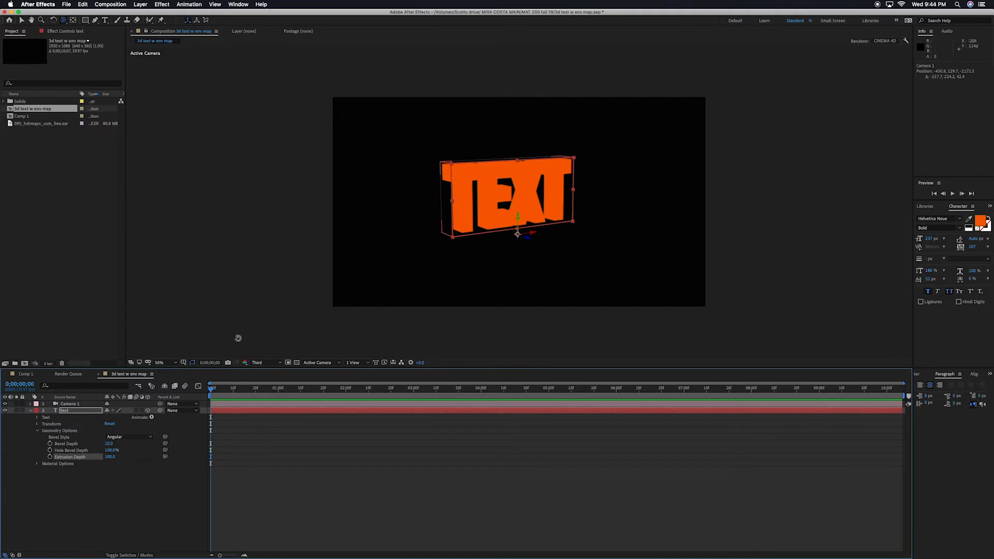
Step: Add a Spot light to the composition through Layer > New > Light
click(141, 5)
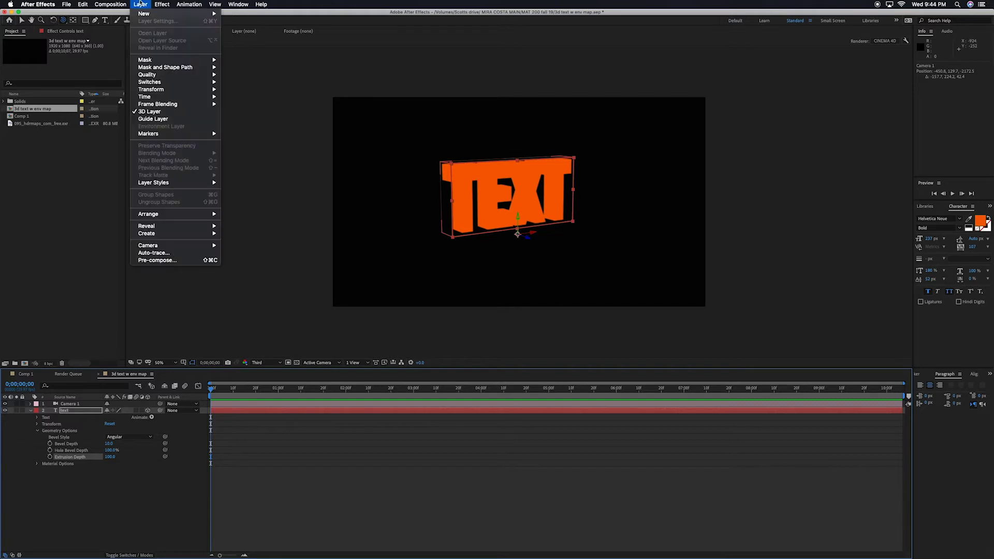
mouse_move(155, 14)
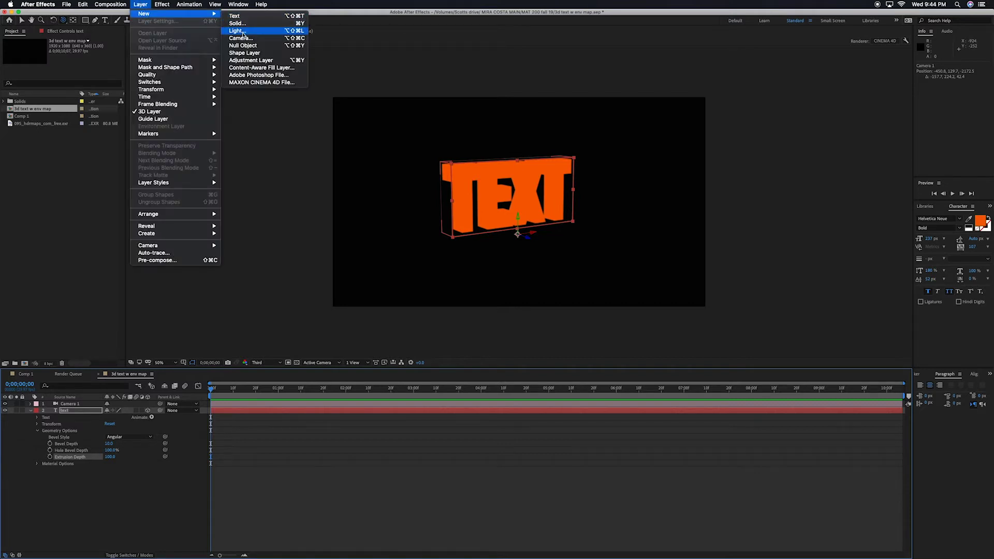
click(236, 30)
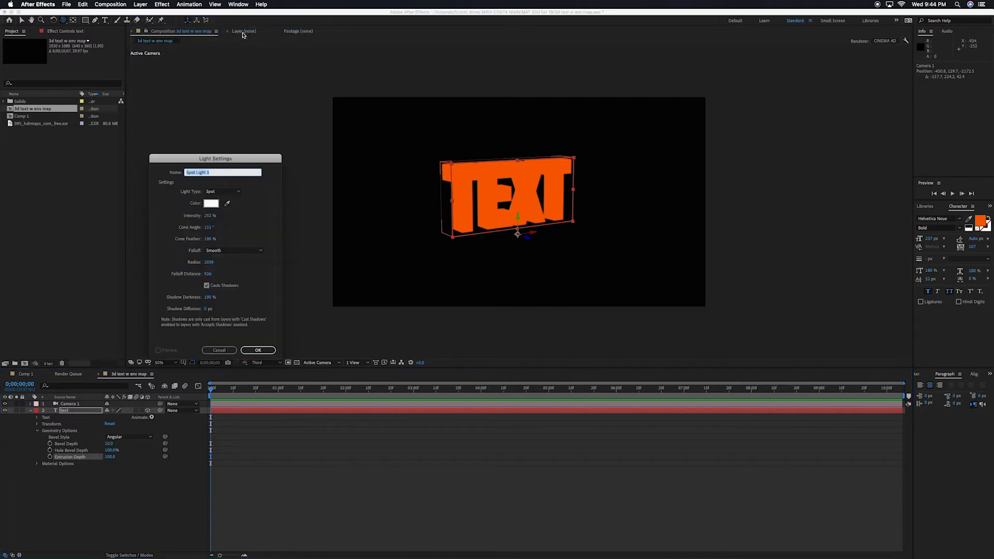
click(268, 350)
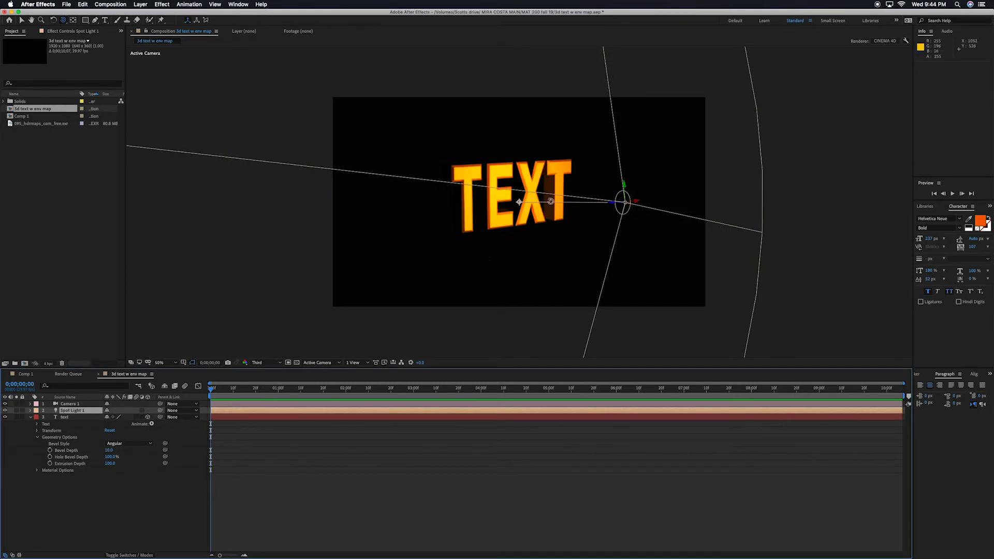
Step: Reposition the spot light to the left of the TEXT and aim it up and right
key(v)
drag(611, 205, 598, 226)
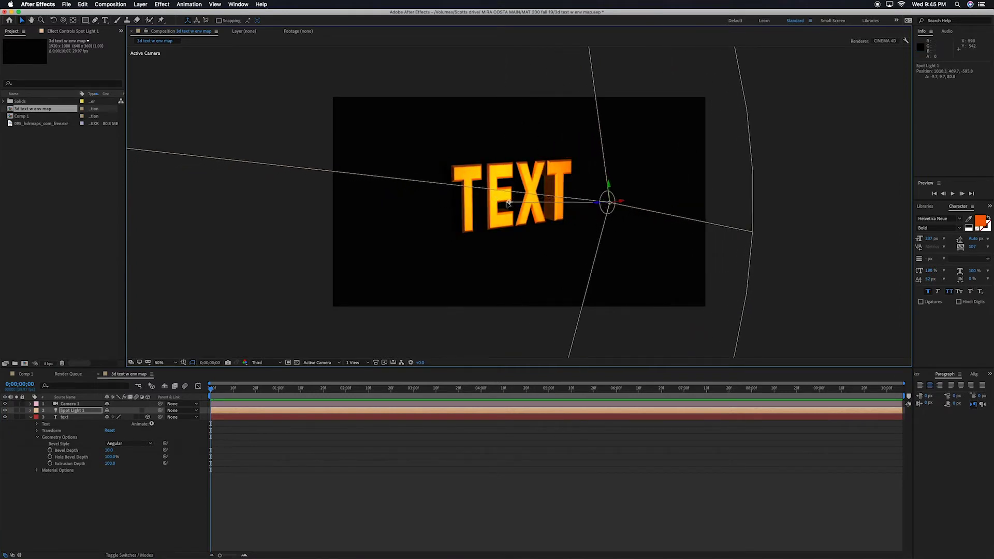
mouse_move(510, 202)
mouse_down()
mouse_move(553, 183)
mouse_move(625, 202)
mouse_move(491, 219)
mouse_move(559, 219)
mouse_move(459, 223)
mouse_move(576, 222)
mouse_up()
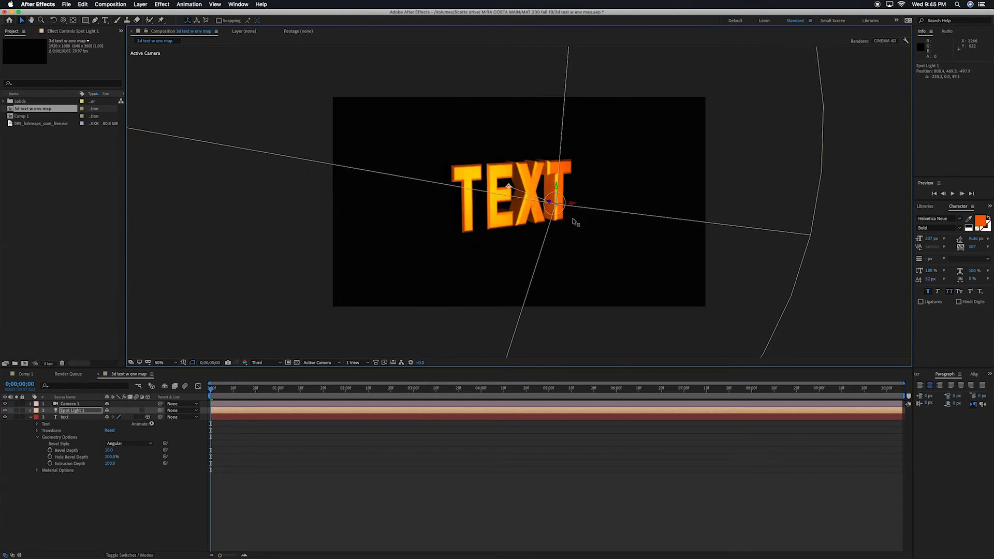
drag(574, 222, 513, 226)
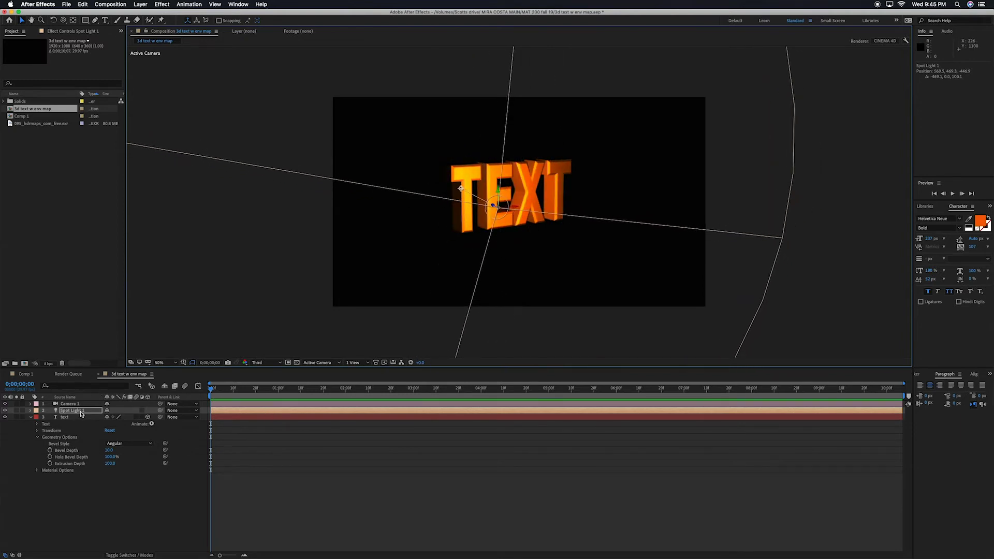
click(81, 412)
Step: Delete Spot Light 1 and add a Side Brightness animator at -45% to the TEXT
key(Delete)
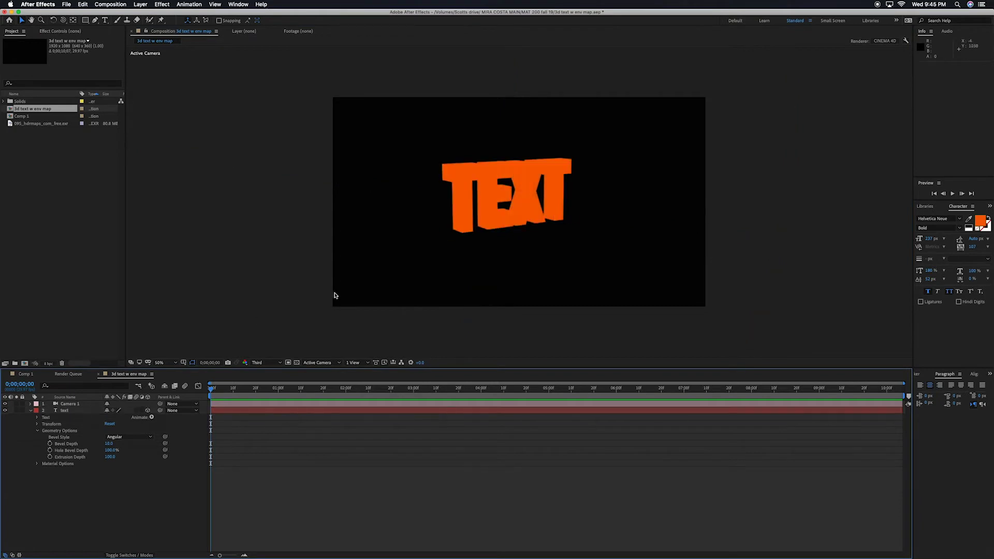
click(78, 412)
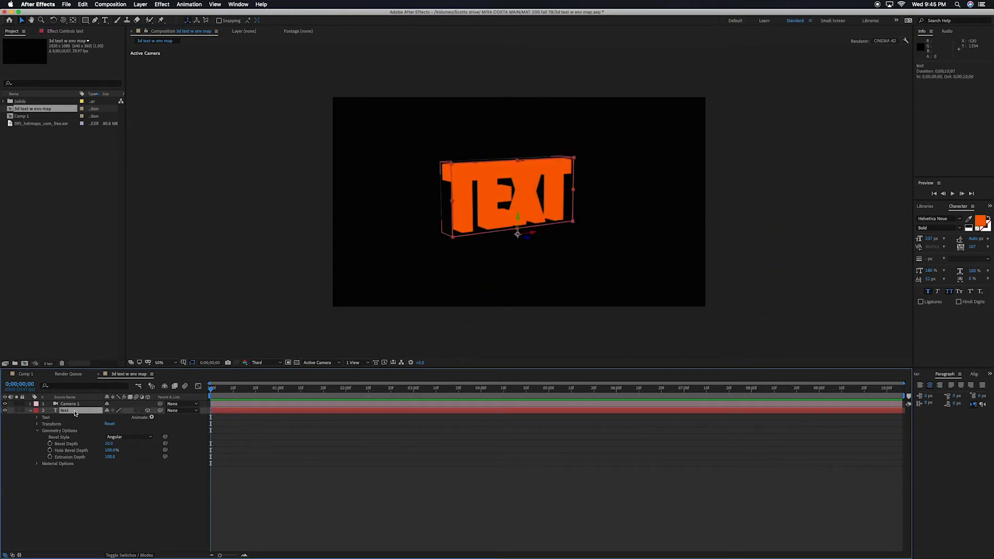
click(152, 417)
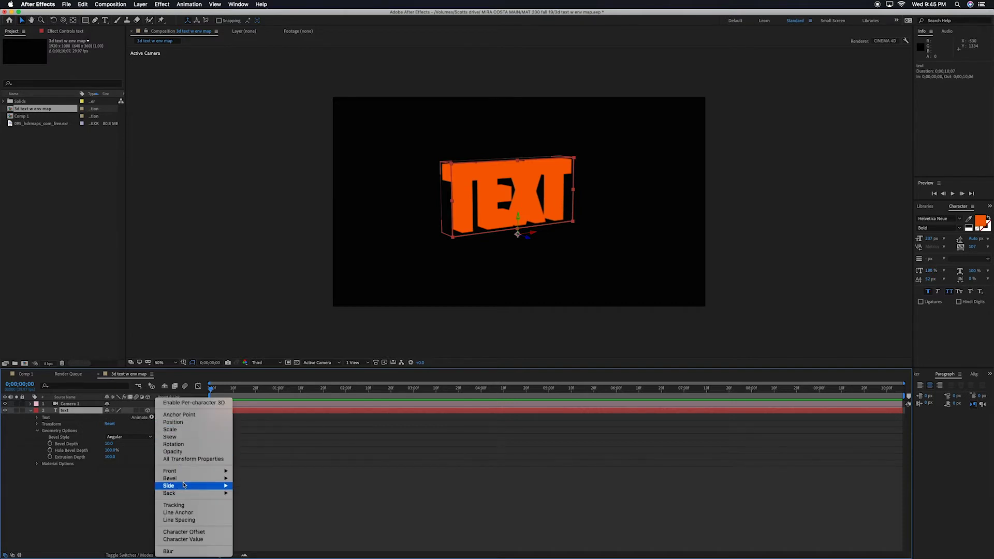
mouse_move(228, 485)
mouse_move(254, 471)
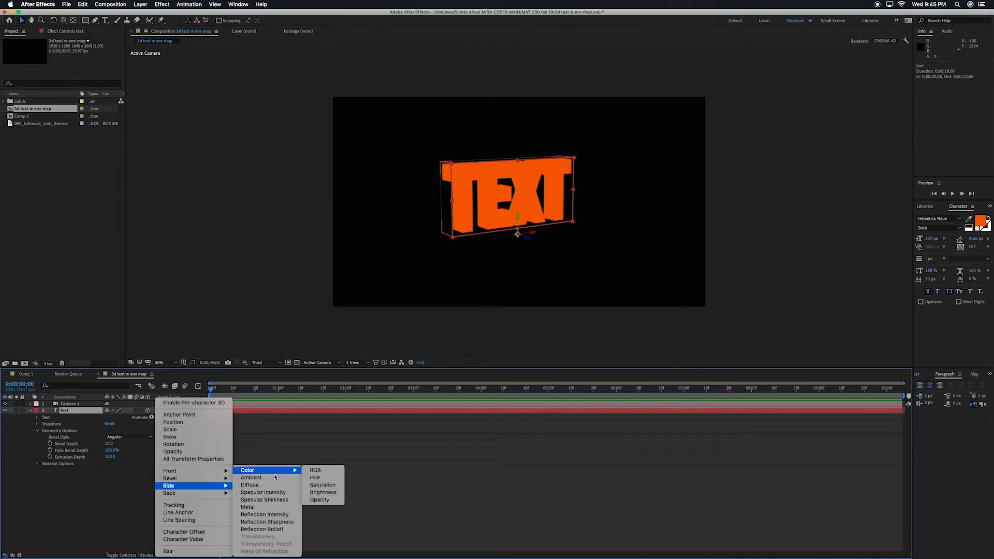
click(322, 493)
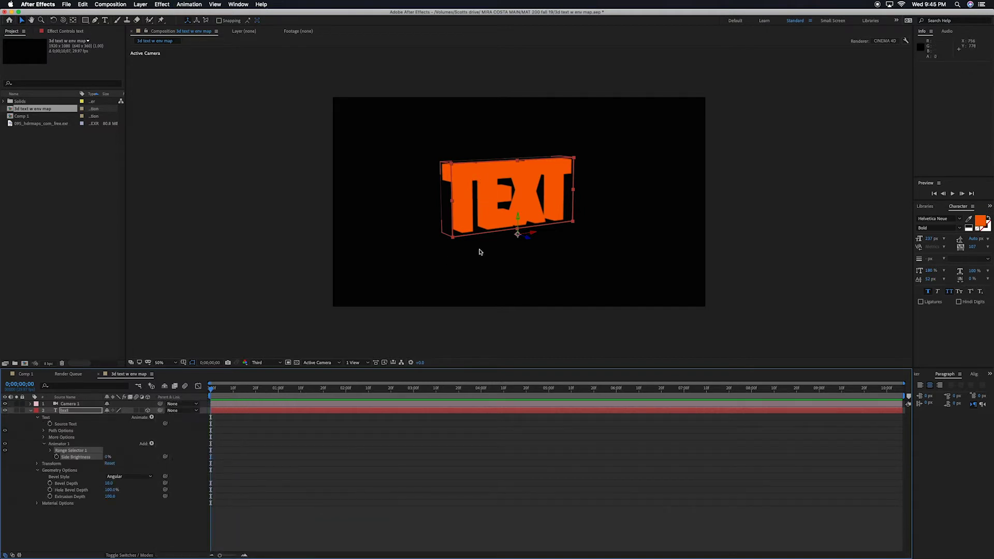
drag(109, 457, 88, 457)
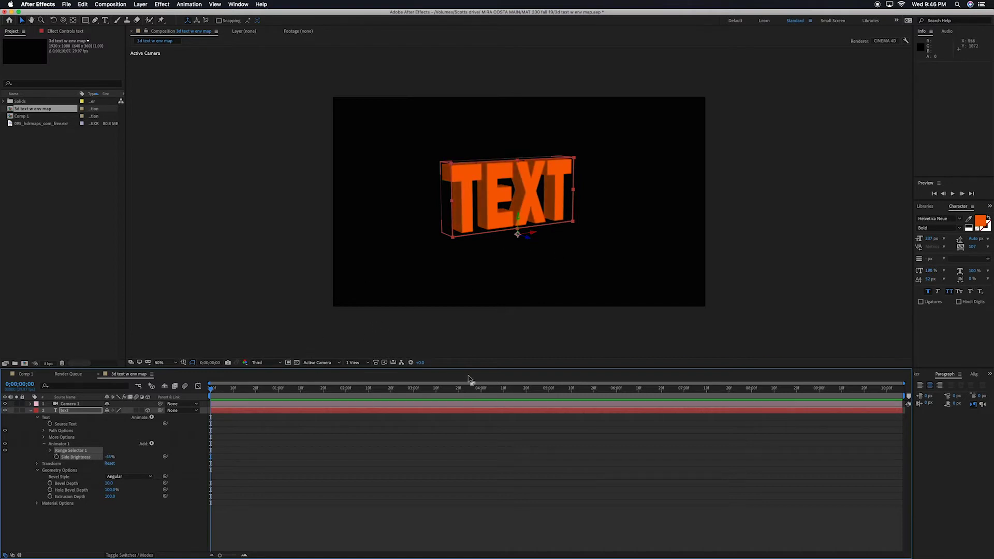
click(93, 406)
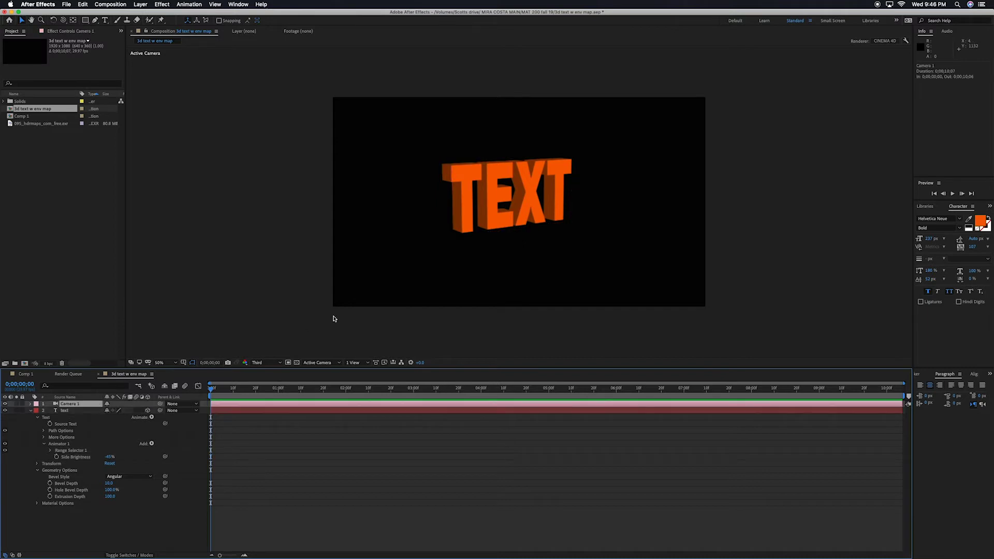
Step: Orbit Camera 1 for a more frontal view of the TEXT and lower its bevel depth
key(c)
mouse_move(503, 220)
mouse_down()
mouse_move(491, 221)
mouse_move(481, 187)
mouse_move(497, 227)
mouse_move(516, 207)
mouse_move(523, 218)
mouse_up()
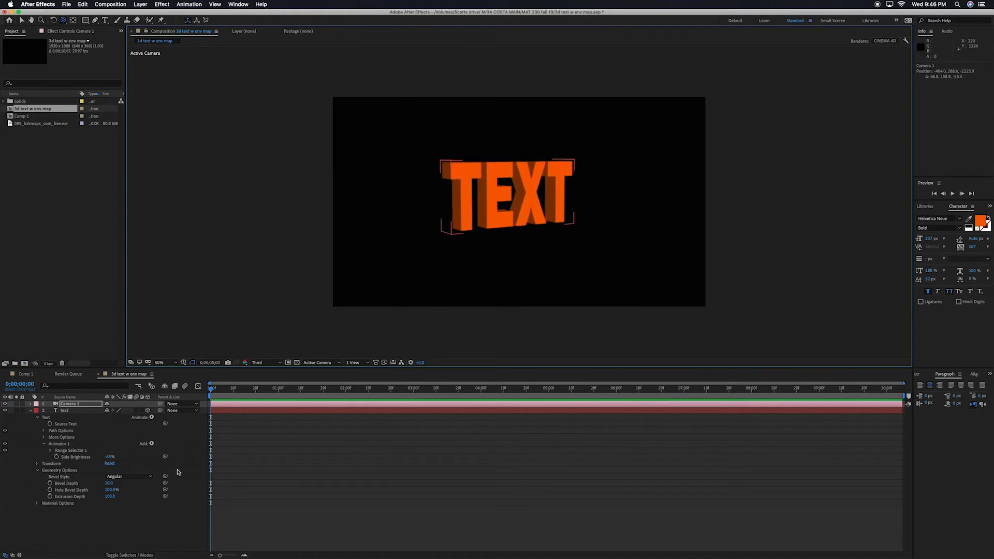
drag(109, 483, 66, 482)
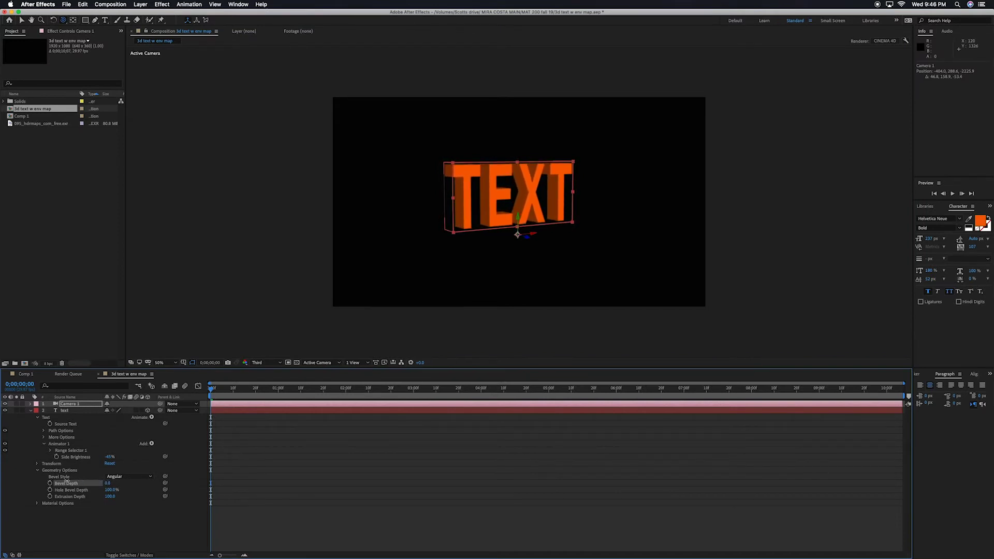
Step: Restore Bevel Depth to 10 and change the bevel style to a convex style
key(super+z)
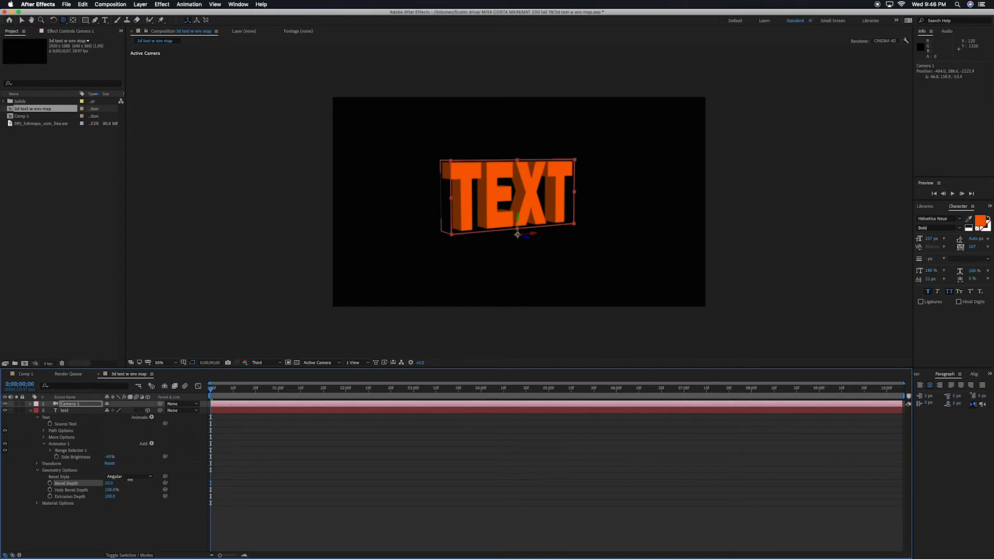
click(140, 479)
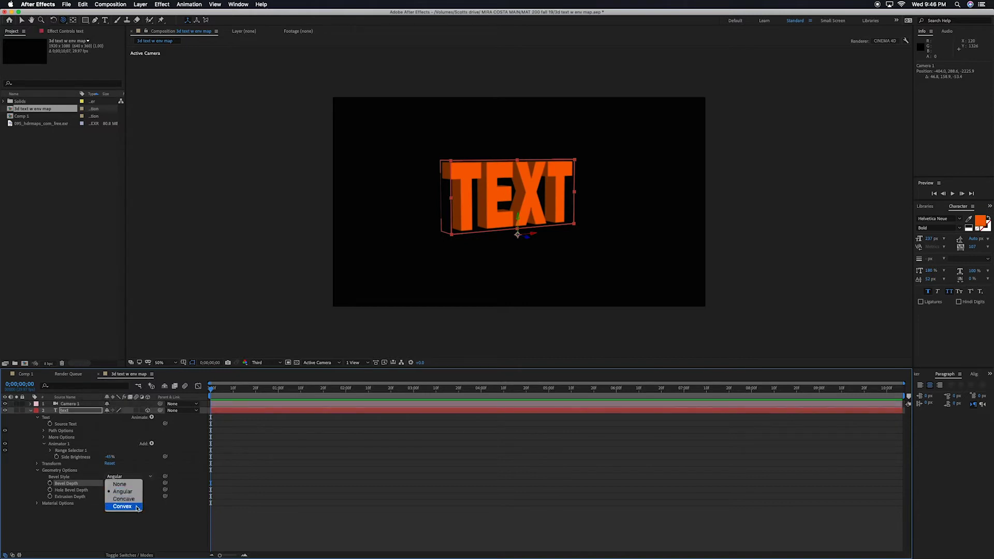
click(137, 509)
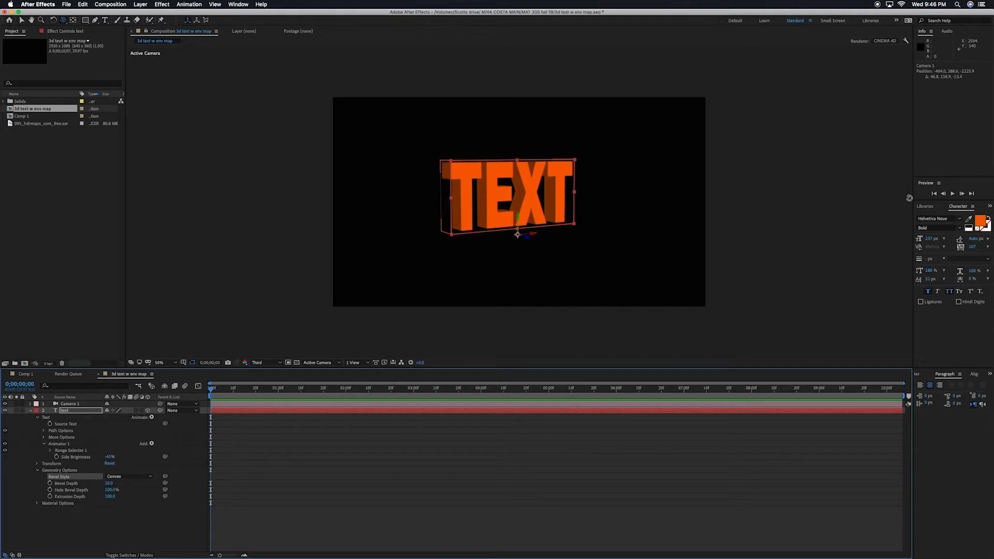
Step: Give the TEXT a white stroke colour and collapse the text layer's properties
click(985, 227)
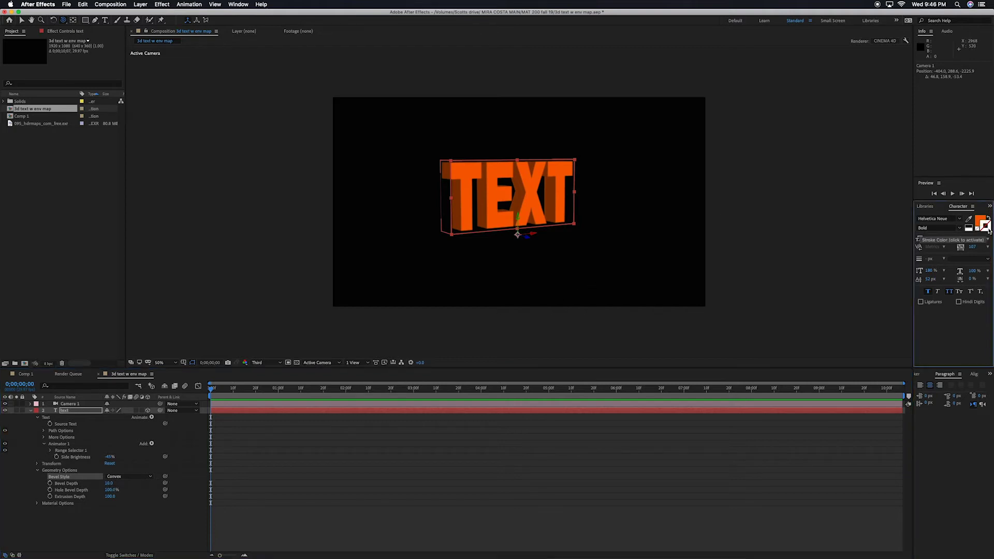
click(988, 229)
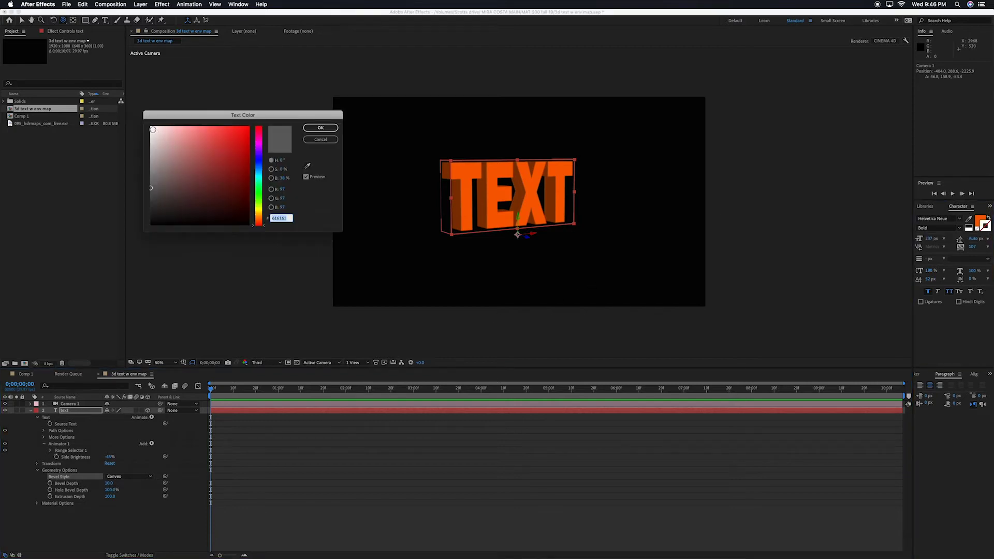
click(153, 130)
click(320, 128)
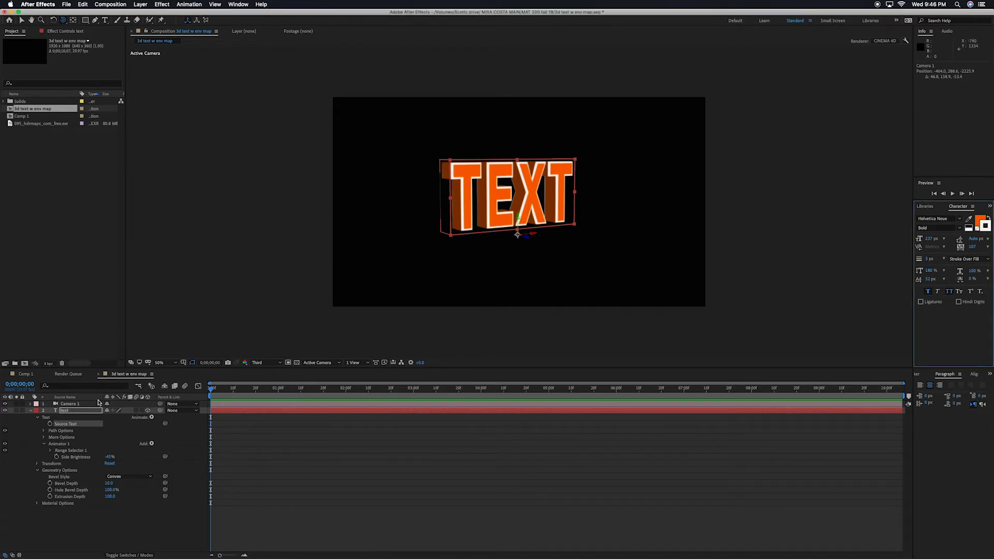
click(30, 411)
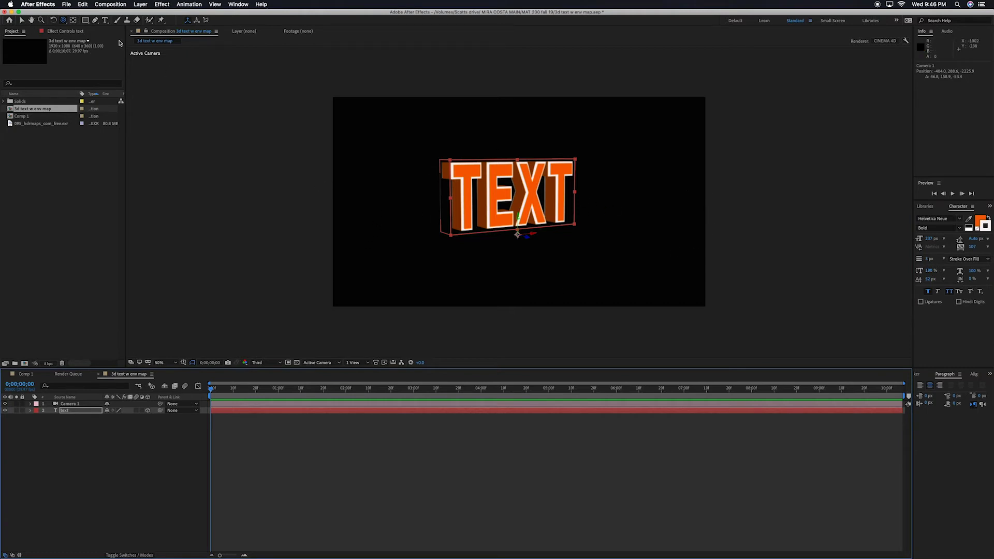
Step: Add a 1920×1080 Pale Gray-Red solid, make it 3D and reveal its rotation properties
click(141, 5)
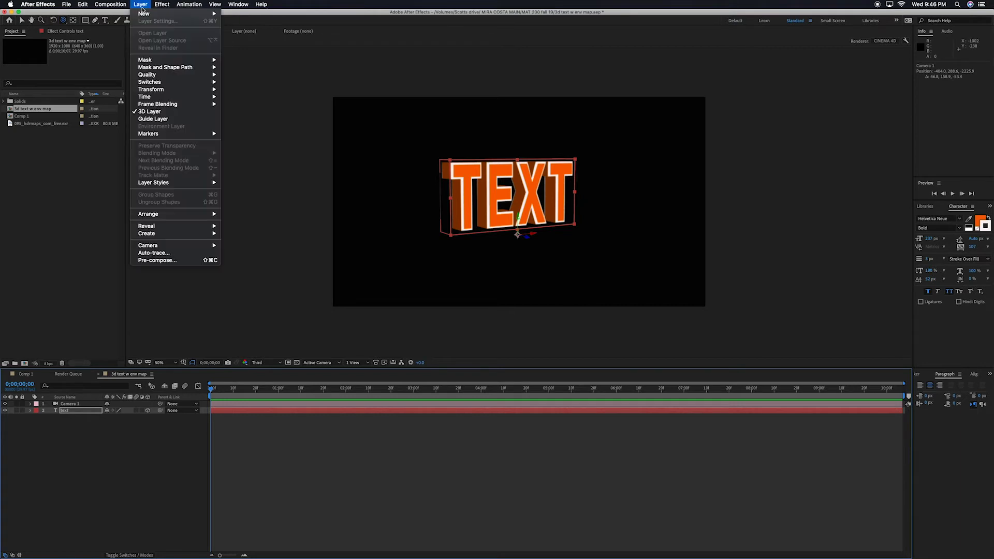
mouse_move(153, 13)
click(236, 23)
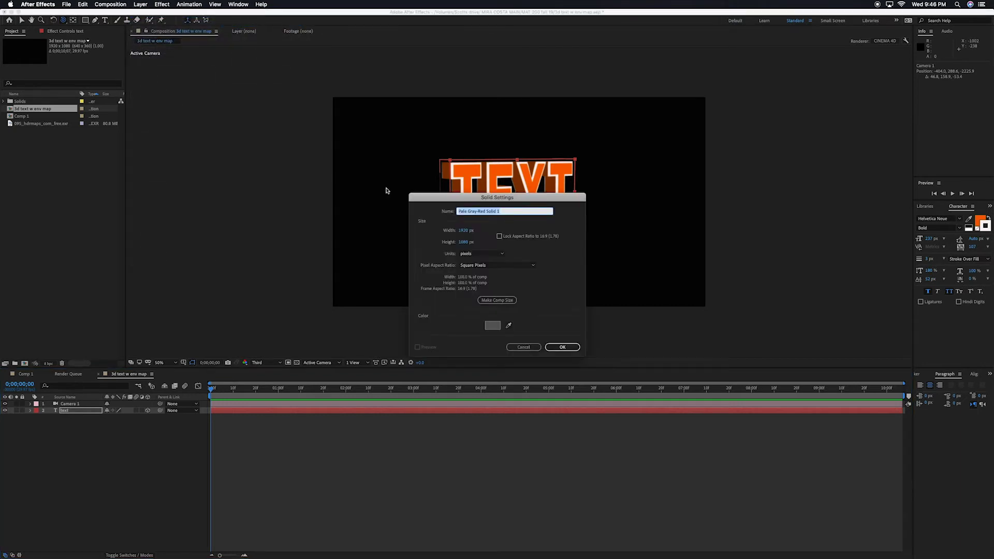
click(561, 348)
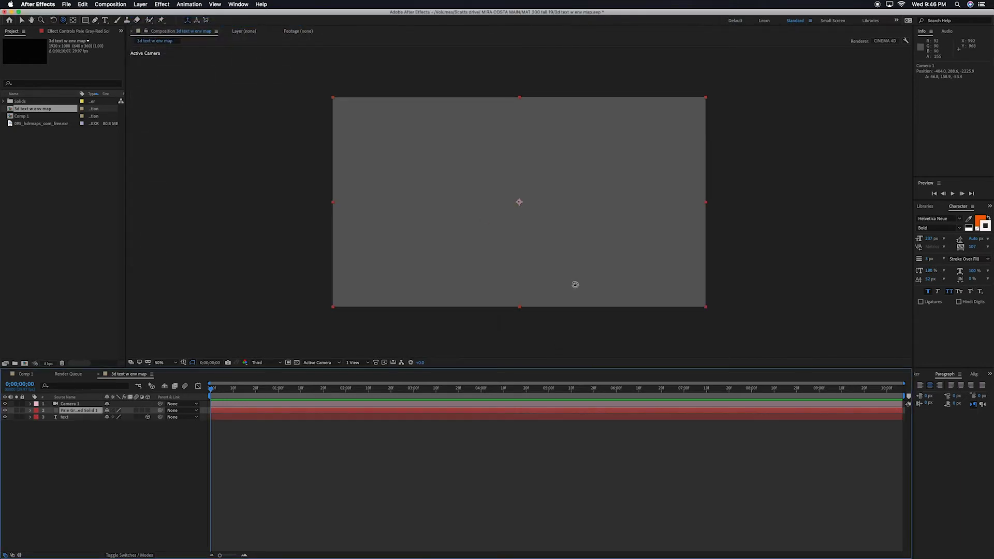
click(148, 411)
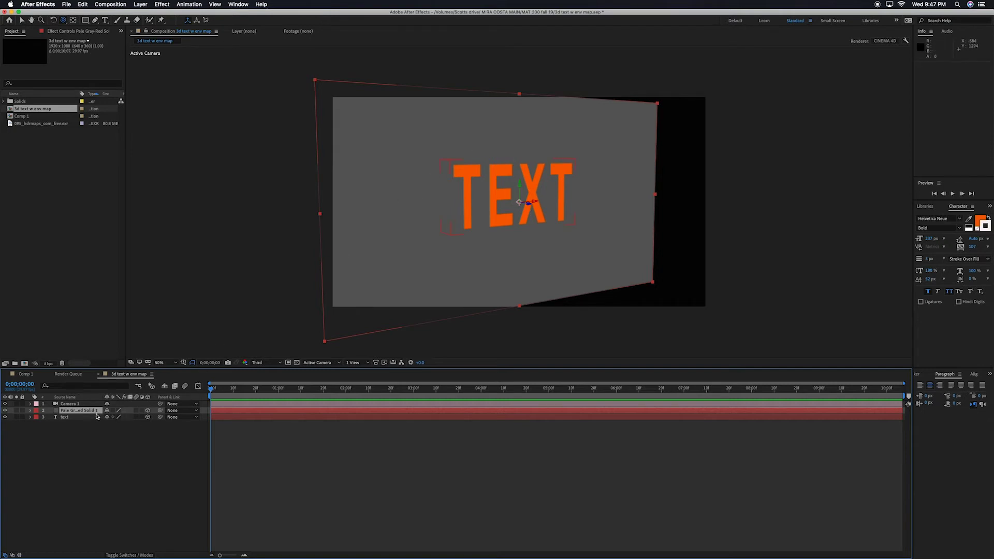
key(r)
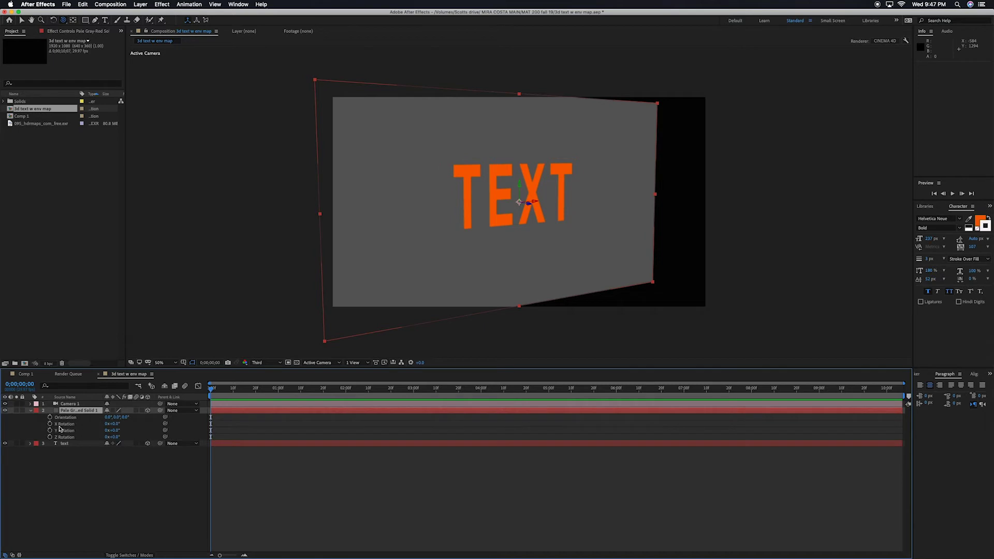
Step: Rotate the grey solid to about -90° on X and lower it beneath the TEXT as a floor
drag(115, 425, 78, 423)
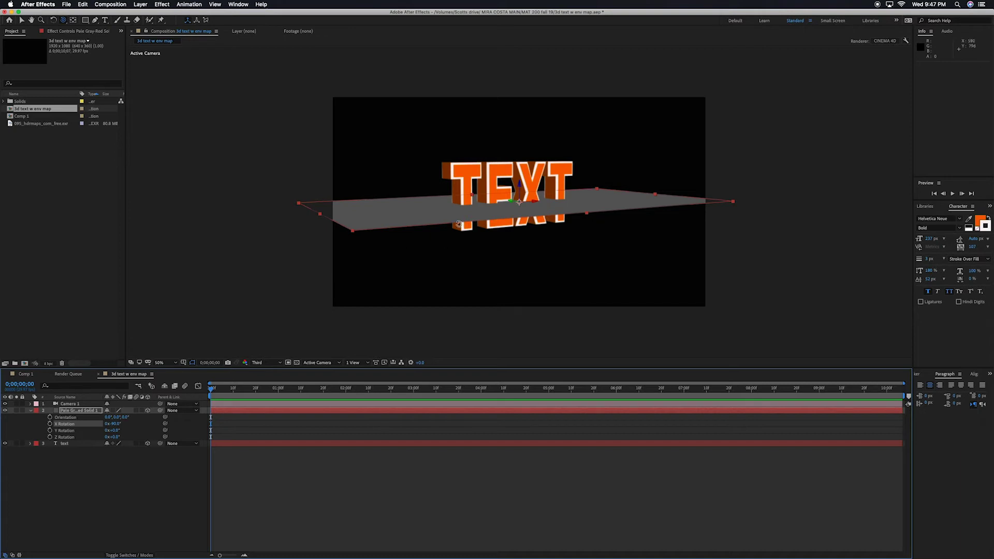
key(v)
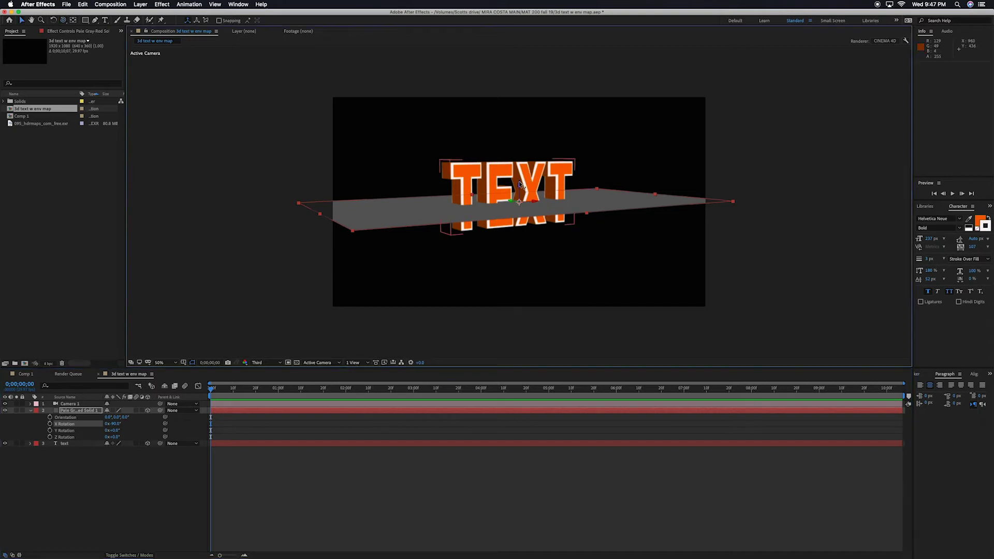
drag(522, 185, 523, 216)
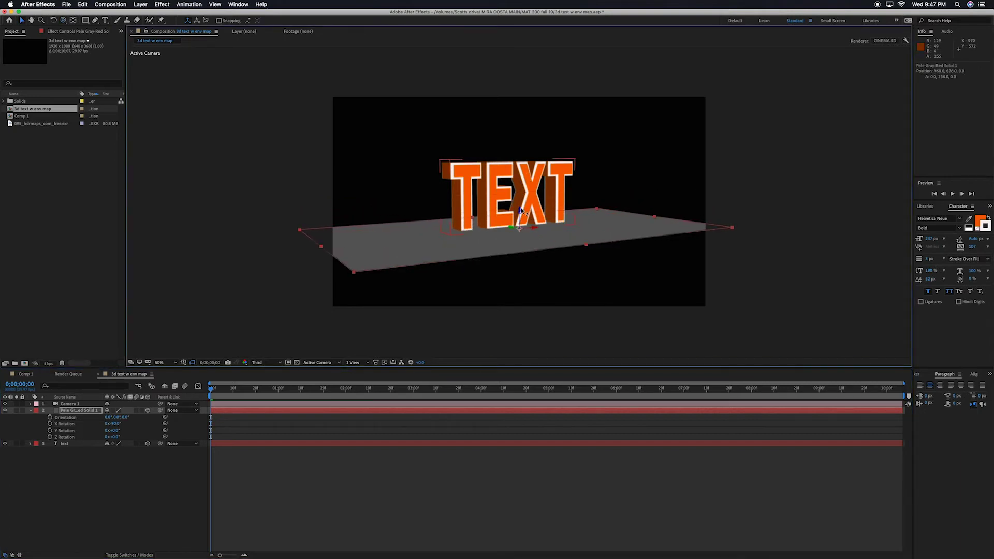
click(30, 411)
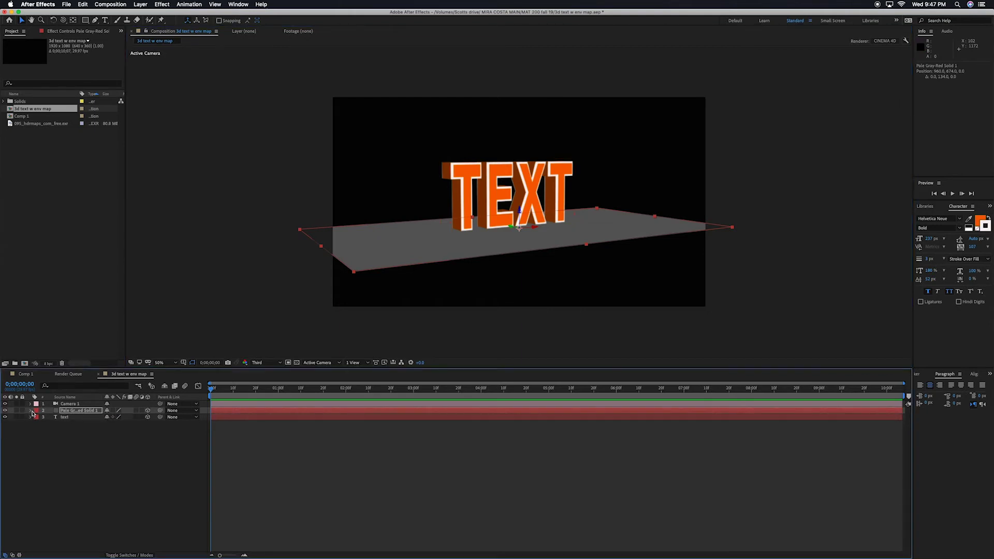
Step: Rename the solid layer to 'floor'
key(Return)
key(BackSpace)
click(30, 411)
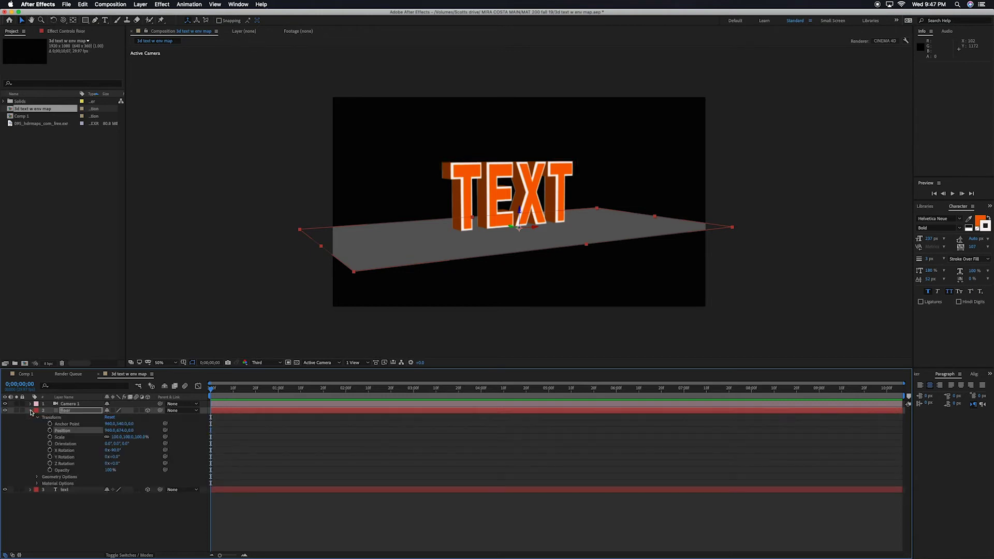
Step: Set the floor's Reflection Intensity to 100% and Reflection Sharpness to 49%, previewing at Full resolution
click(36, 483)
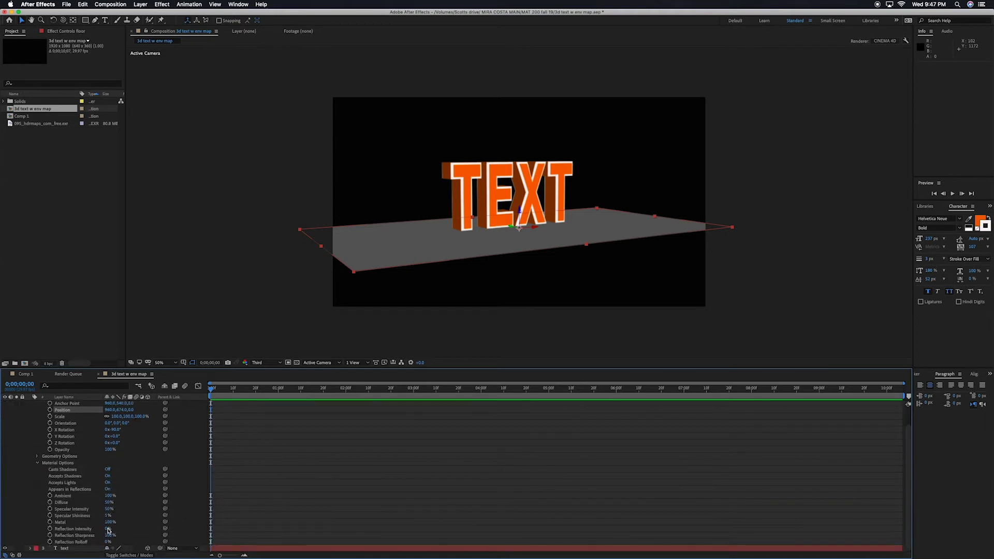
drag(108, 529, 167, 534)
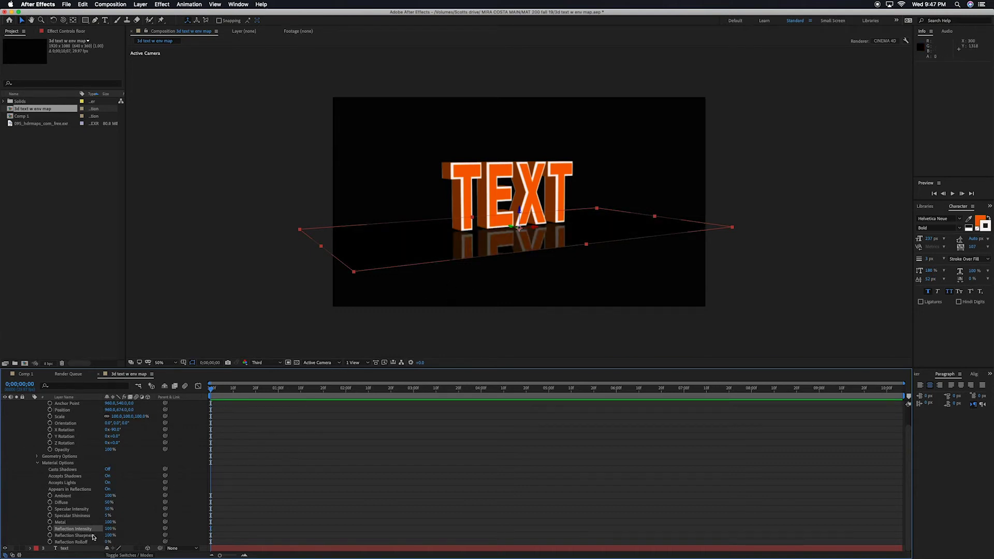
drag(108, 535, 95, 536)
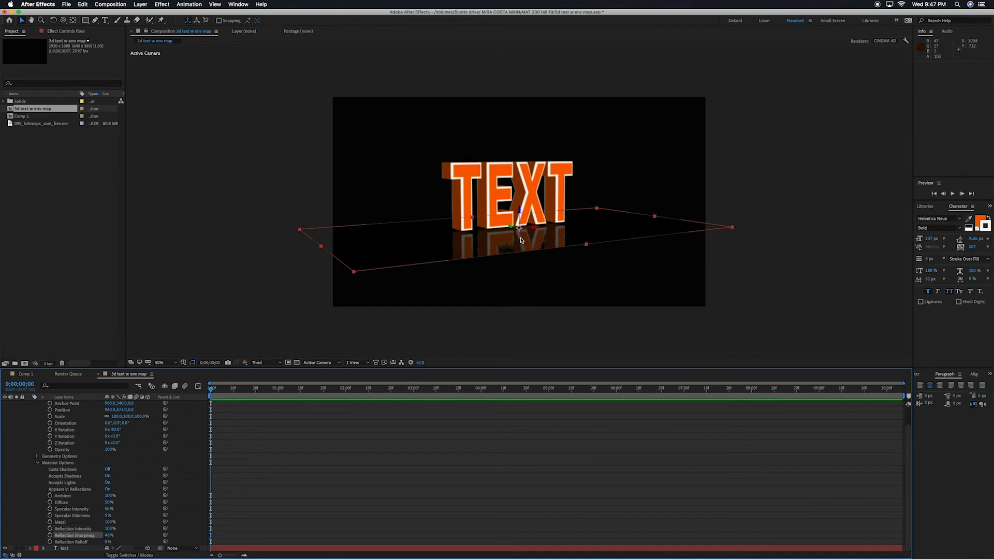
click(280, 363)
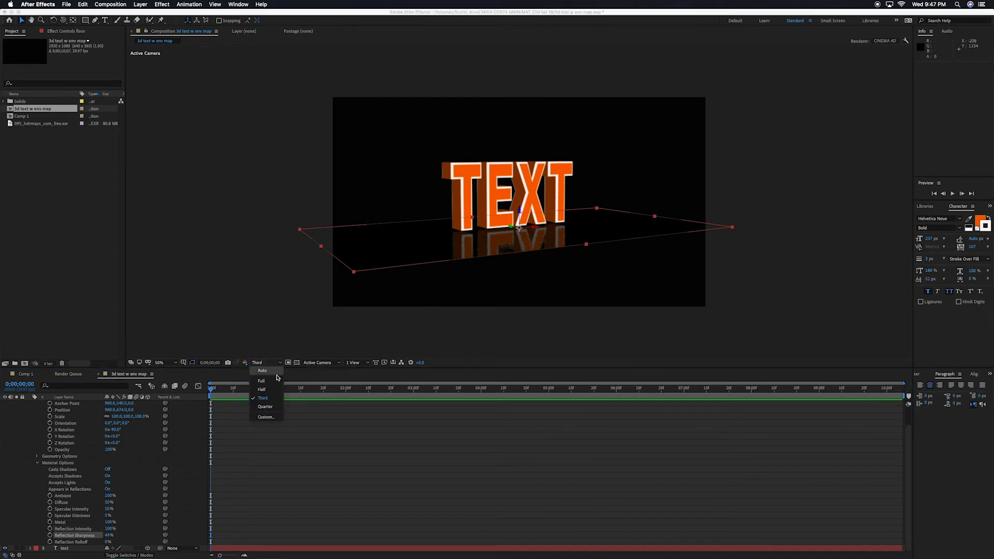
click(277, 383)
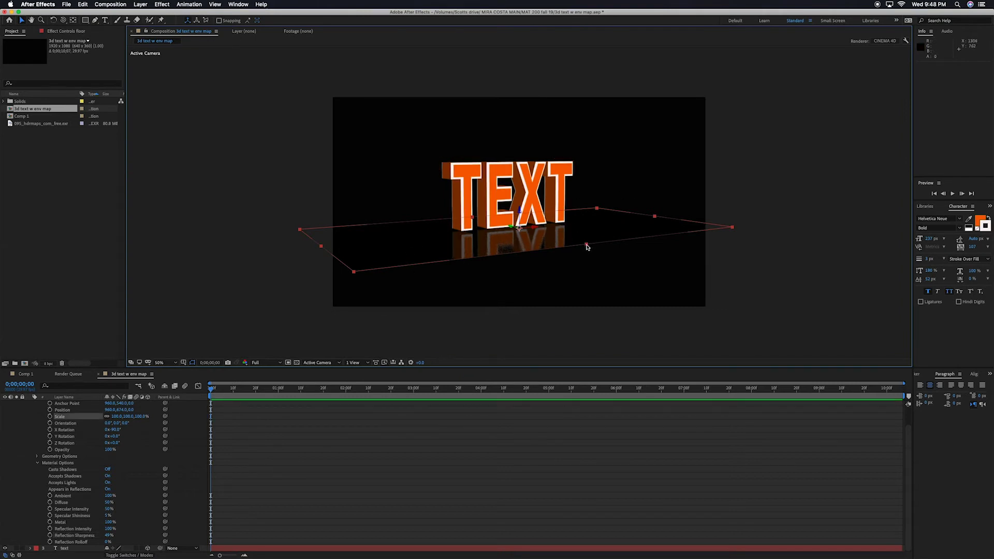
Step: Scale the floor to roughly 129% × 262% so it extends past the frame edges
drag(586, 244, 693, 318)
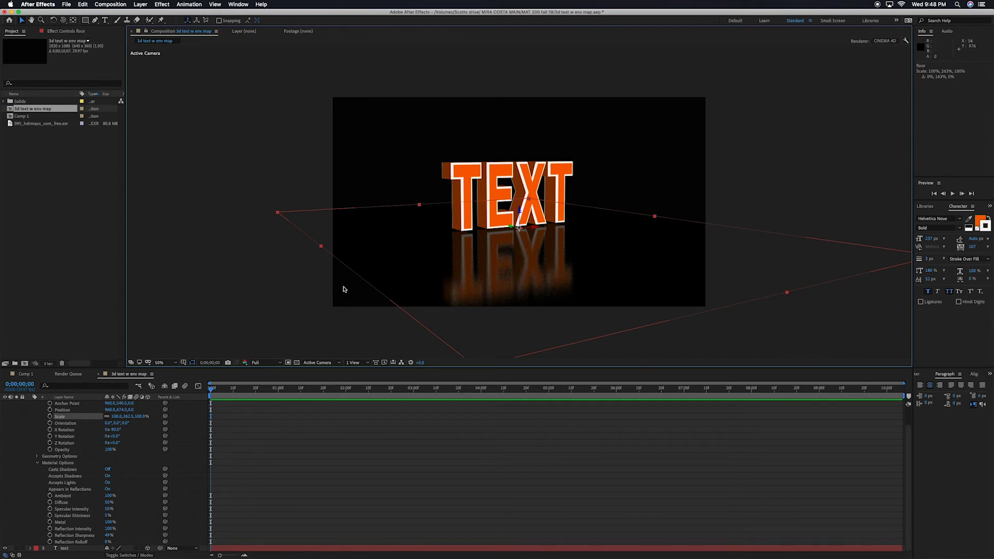
drag(321, 248, 298, 248)
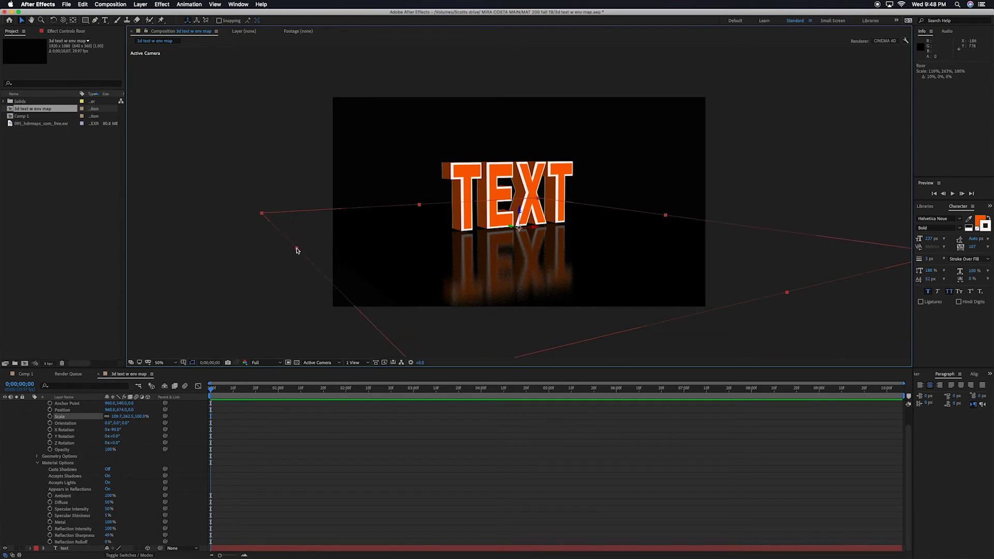
drag(666, 216, 687, 214)
scroll(63, 422, up, 3)
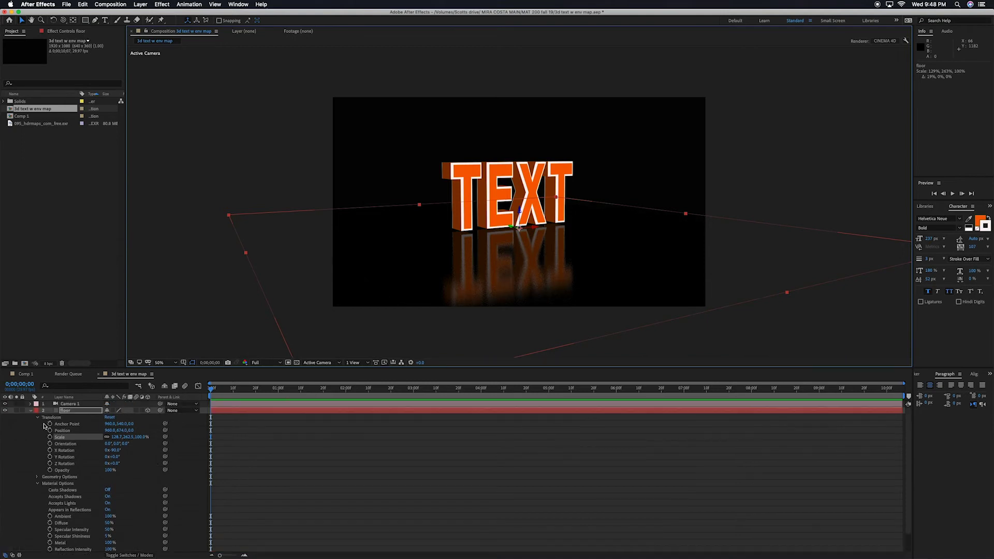
click(30, 410)
Step: Orbit Camera 1 around the TEXT to view it turned toward its left side
click(83, 405)
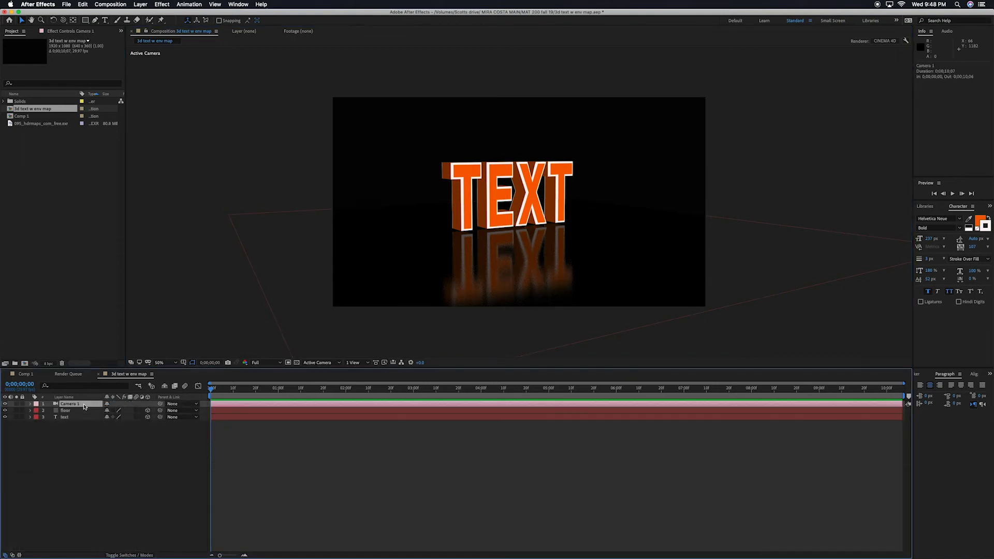
key(c)
drag(529, 210, 489, 218)
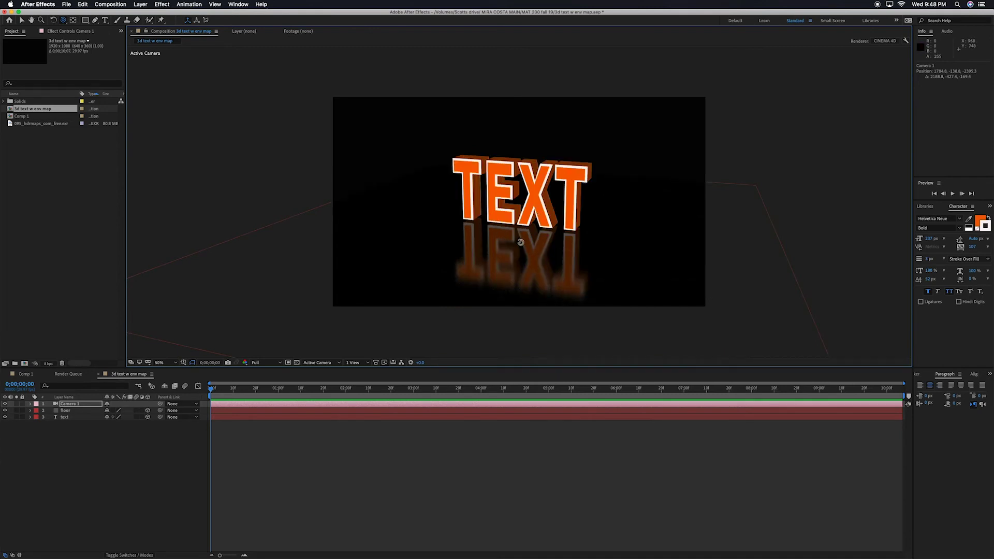
drag(521, 228, 582, 213)
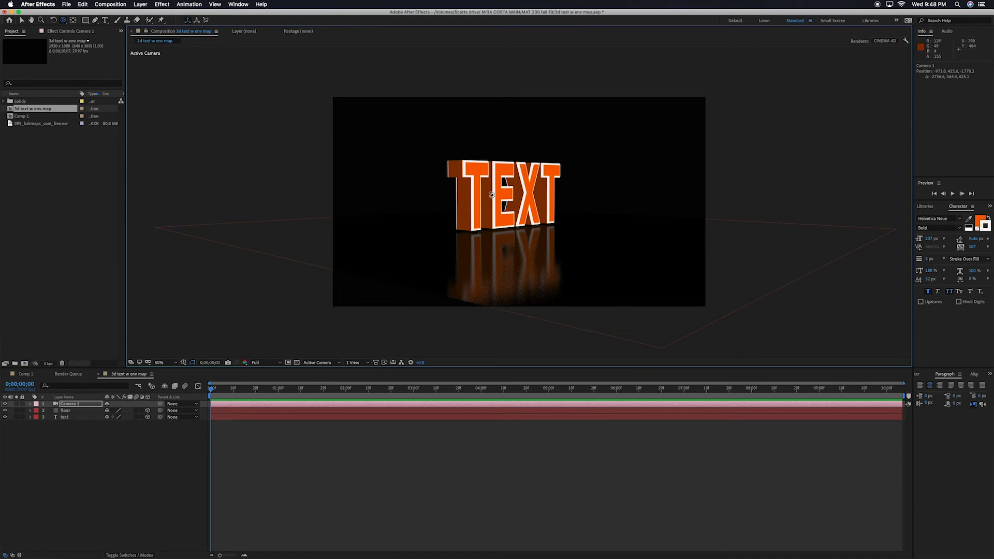
key(v)
Step: Enlarge the floor, then orbit Camera 1 to view the TEXT at an angle
click(322, 265)
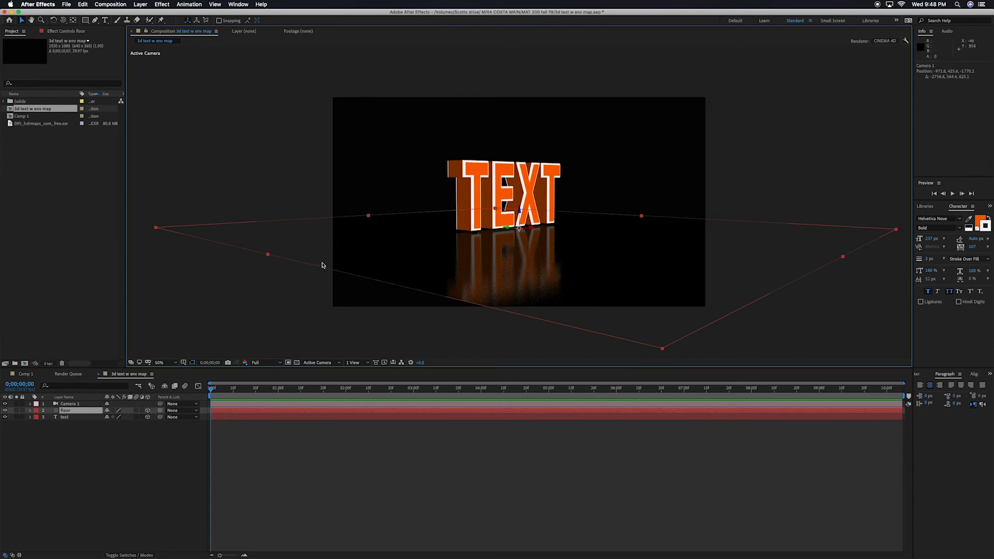
drag(267, 255, 183, 270)
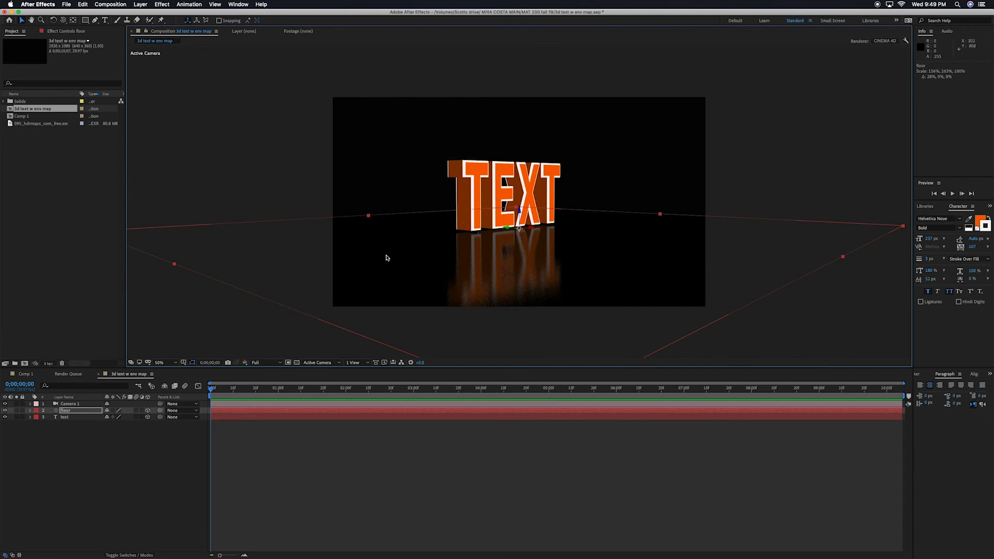
click(91, 406)
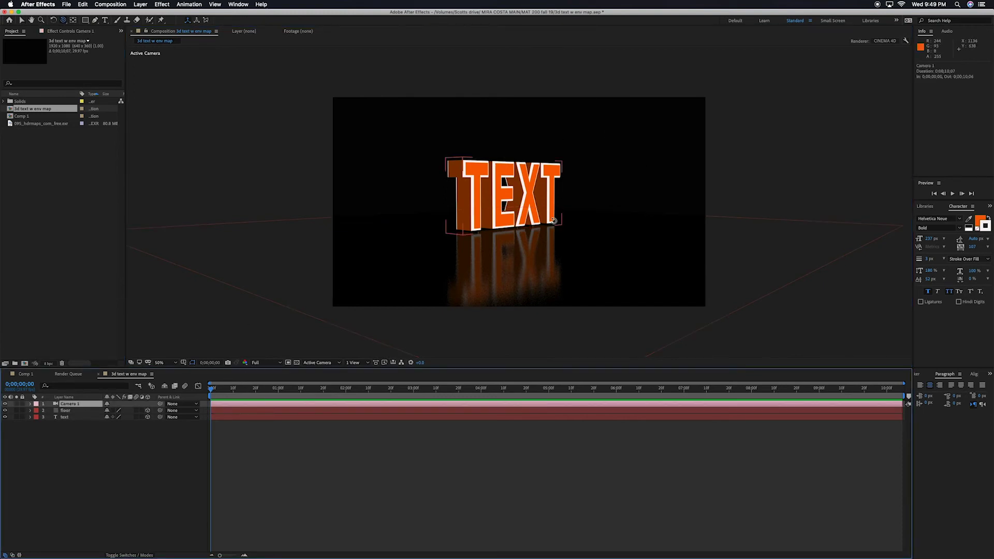
drag(554, 221, 560, 240)
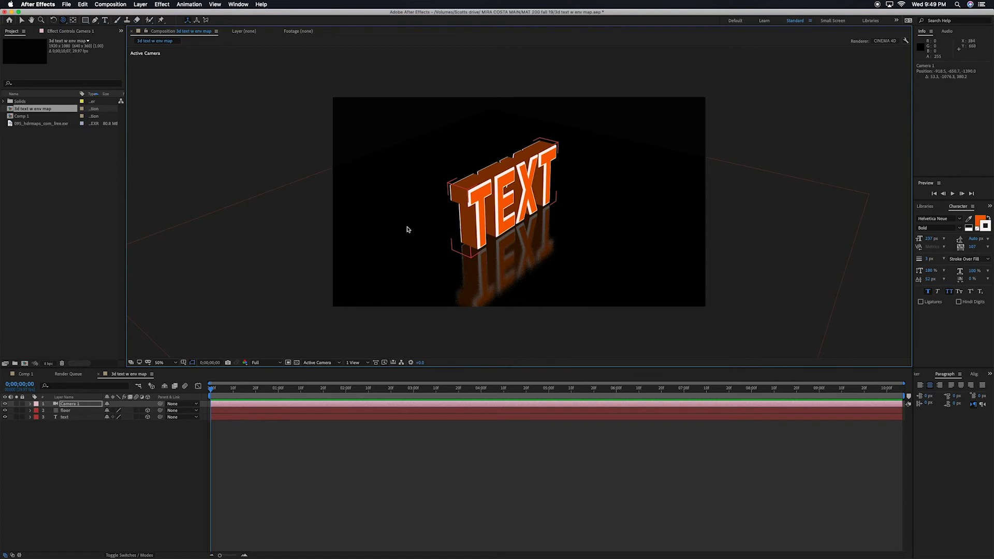
key(c)
drag(402, 227, 377, 204)
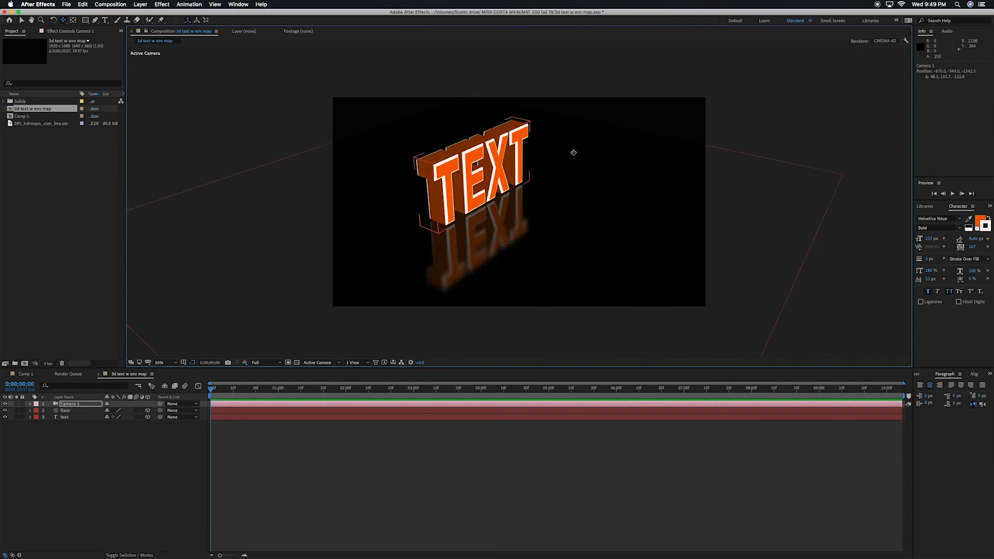
key(v)
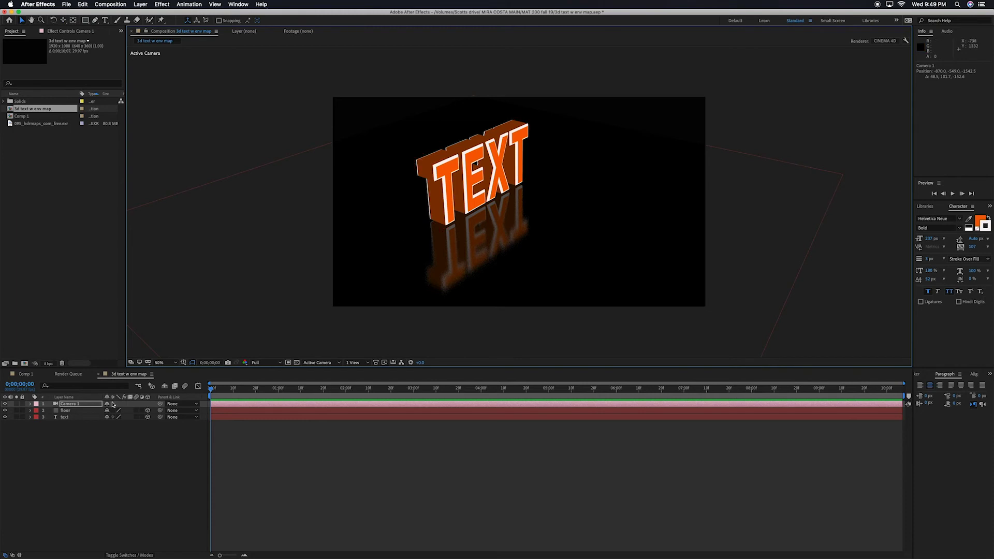
Step: Stretch the floor further upward and outward so it fills the view
click(81, 411)
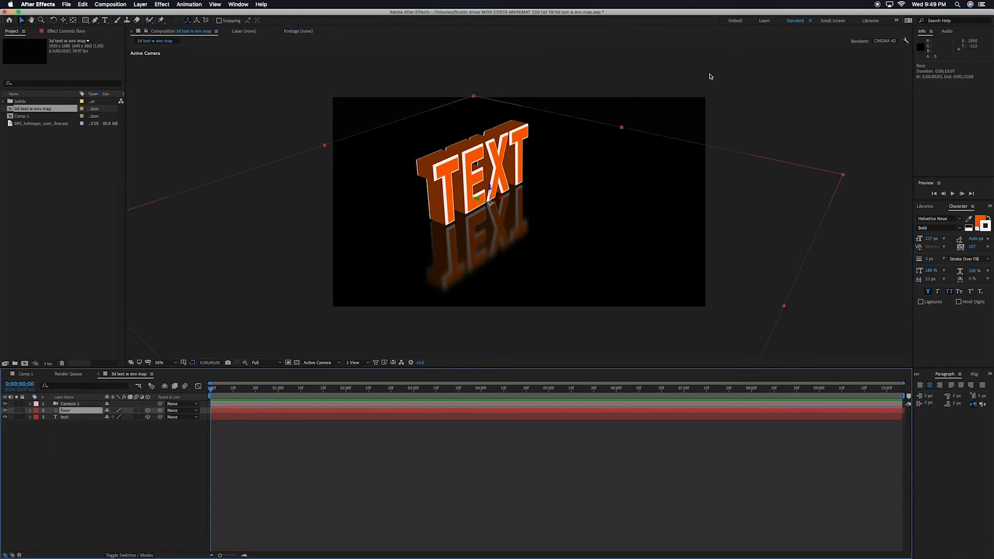
drag(622, 127, 672, 74)
drag(323, 150, 298, 94)
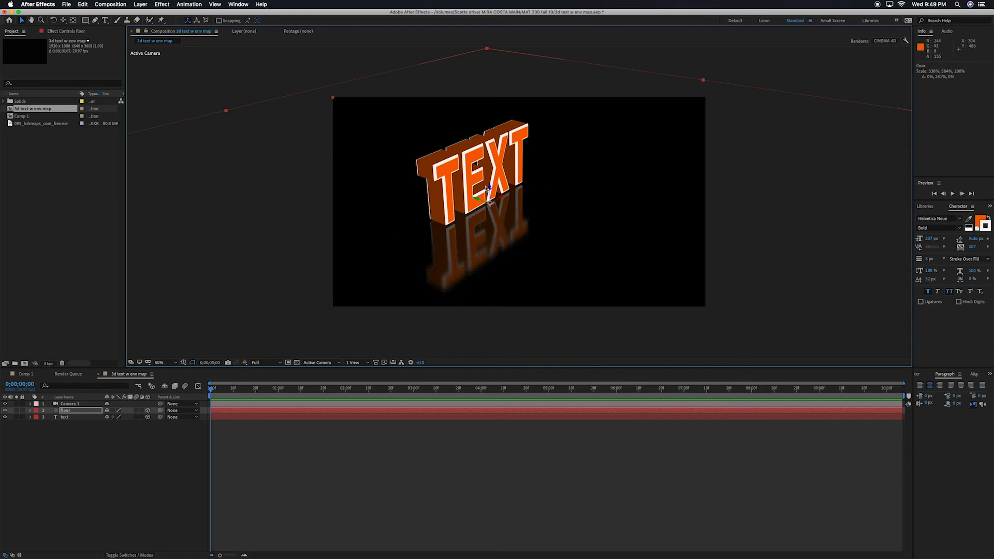
click(67, 418)
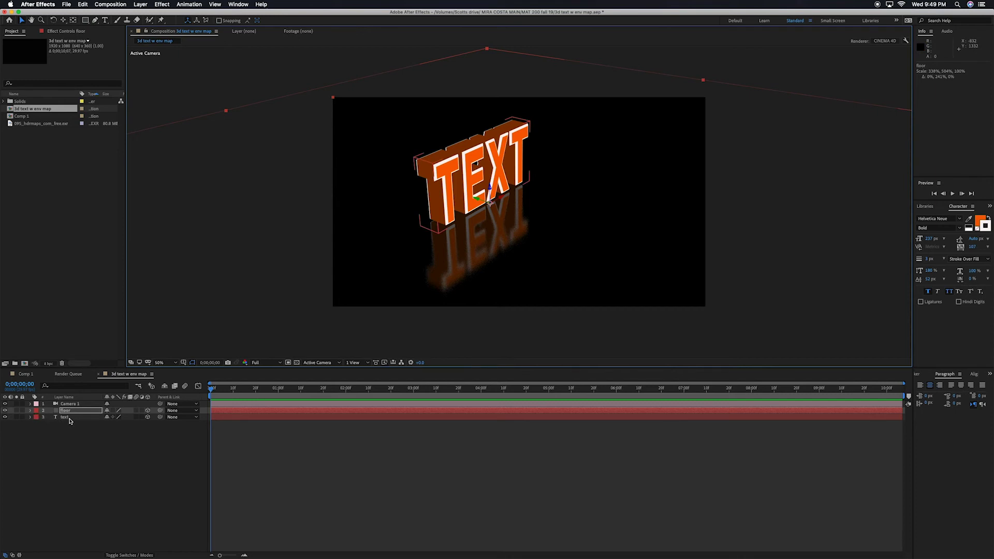
Step: Delete Animator 1 from the text layer
click(31, 417)
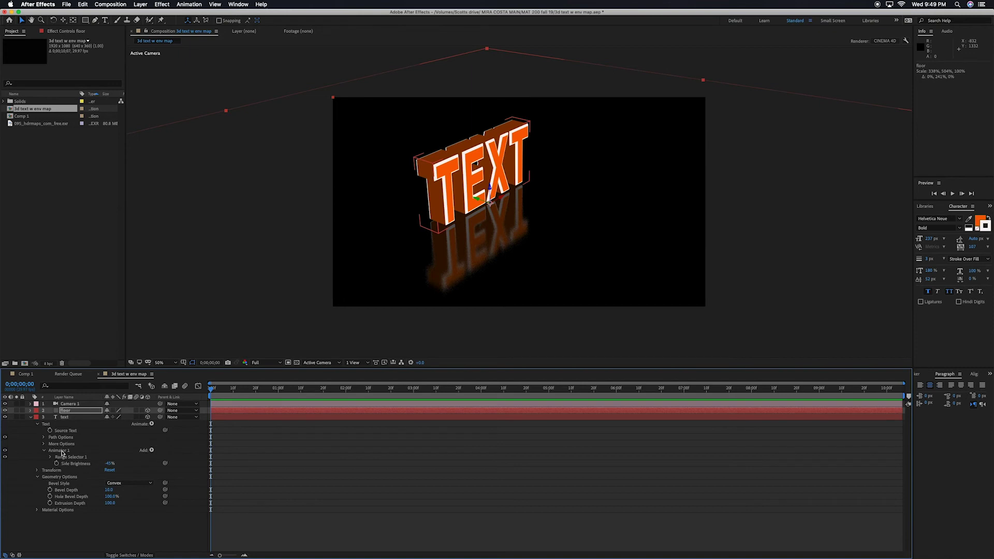
click(61, 451)
key(Delete)
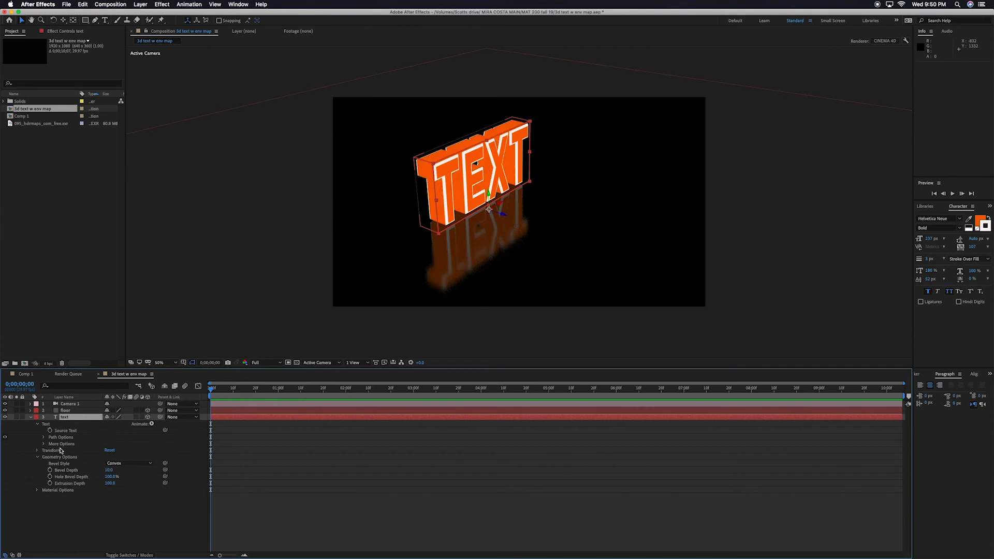
Step: Set the text's Reflection Intensity to 100% in Material Options
click(37, 490)
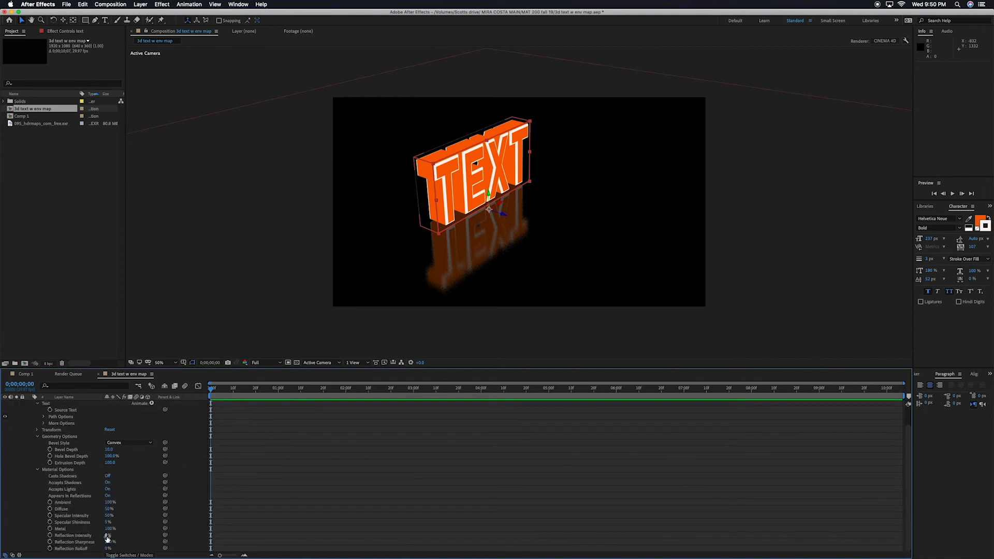
drag(107, 537, 168, 536)
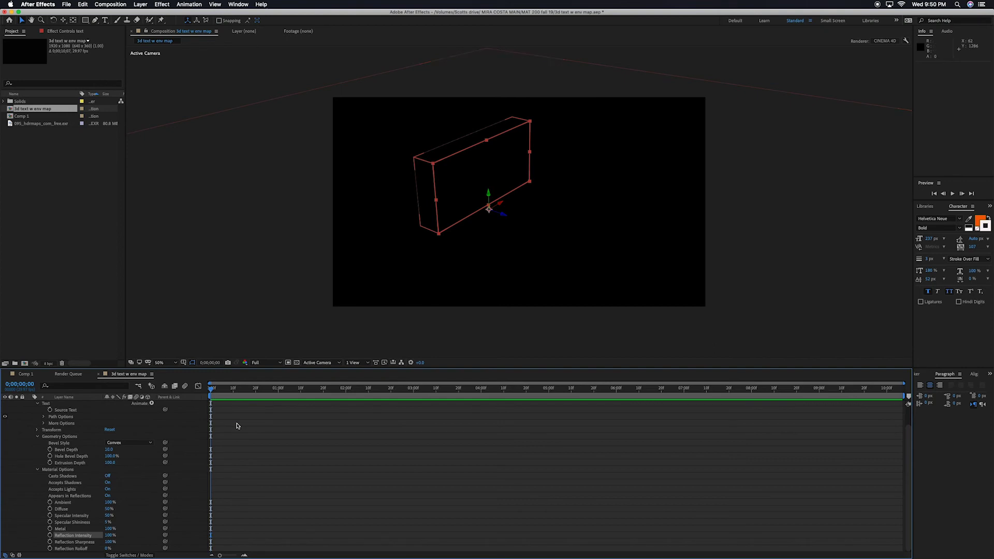
scroll(80, 442, up, 3)
Step: Place 091_hdrmaps_com_free.exr below the text as a 3D environment layer
click(30, 417)
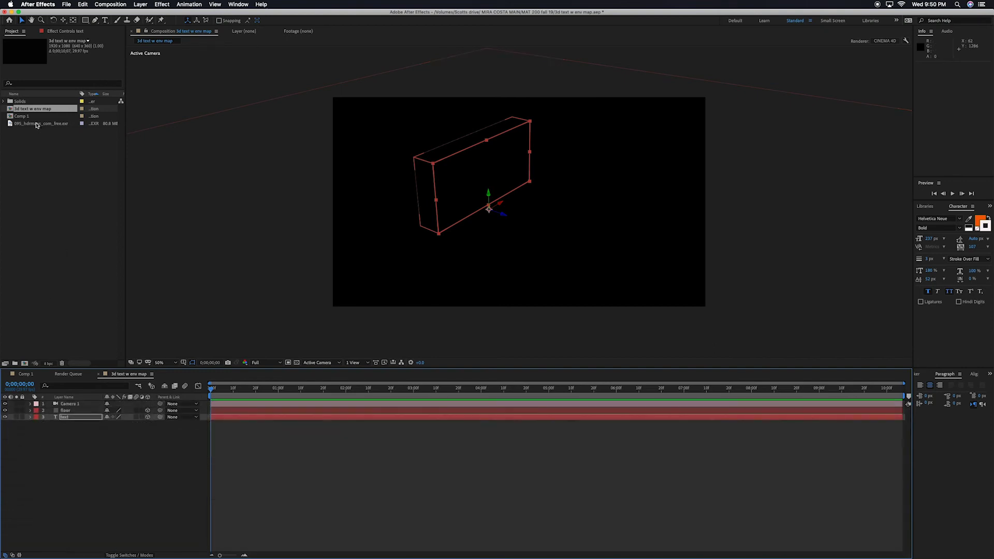
drag(37, 125, 58, 430)
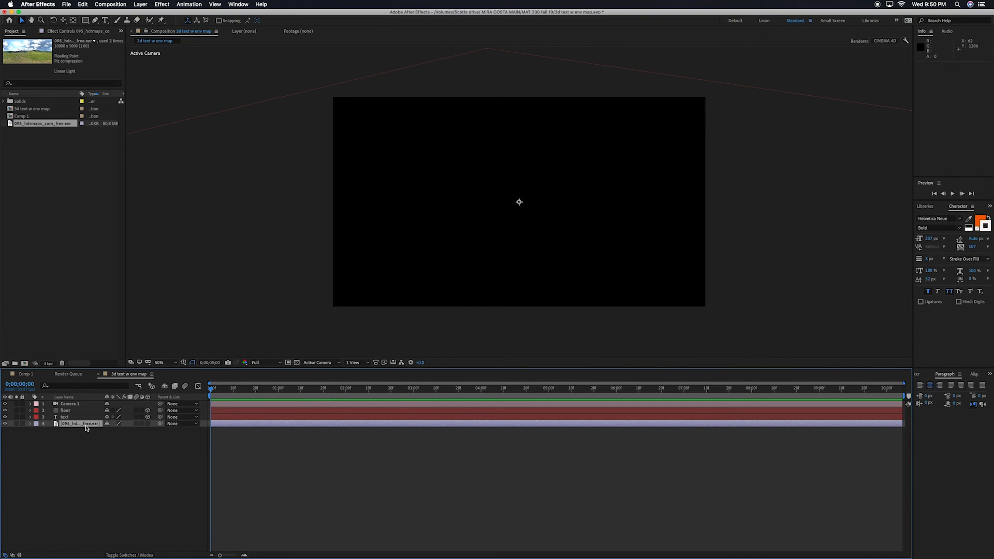
click(148, 424)
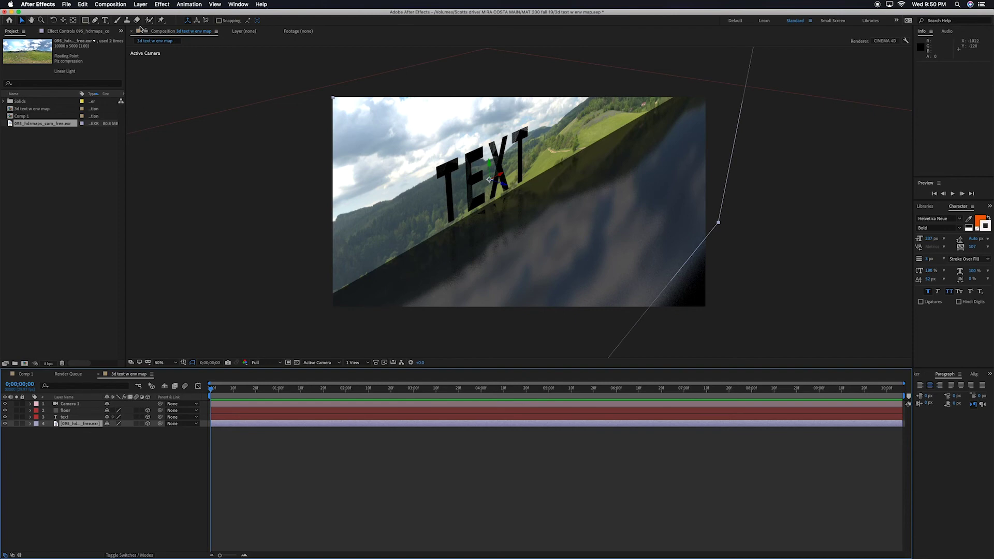
click(141, 4)
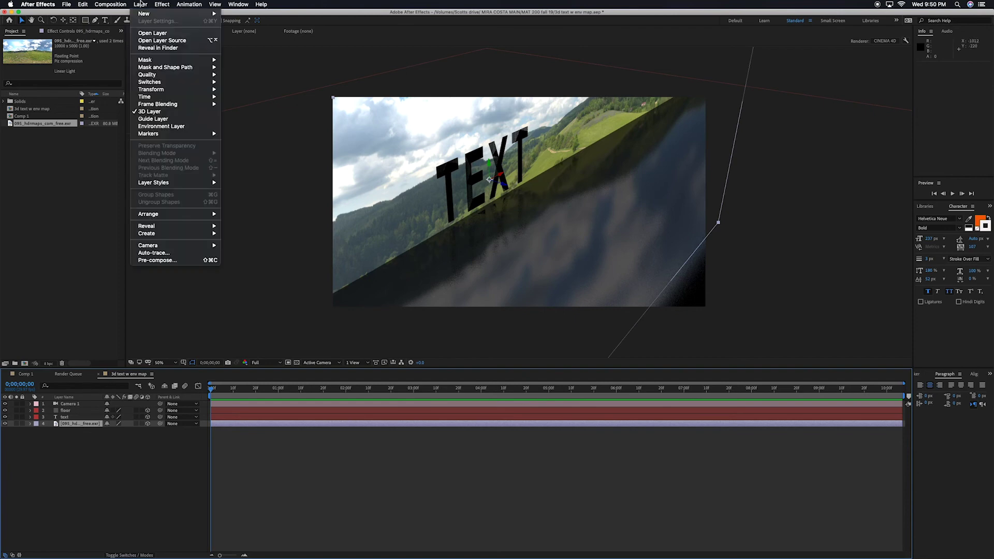
click(157, 128)
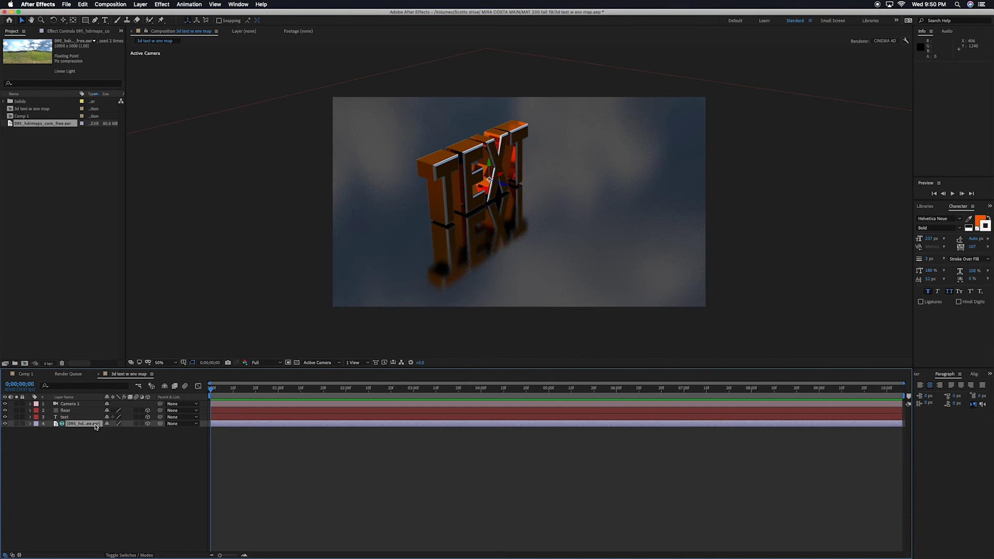
Step: Set the environment layer's X Rotation to 180°, trying 90° first
key(r)
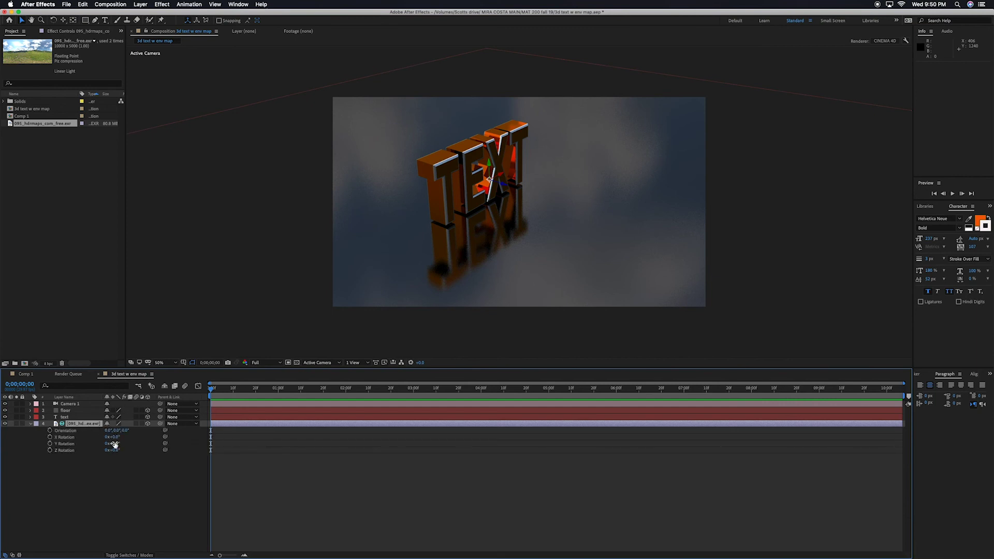
click(114, 437)
text(90)
key(Return)
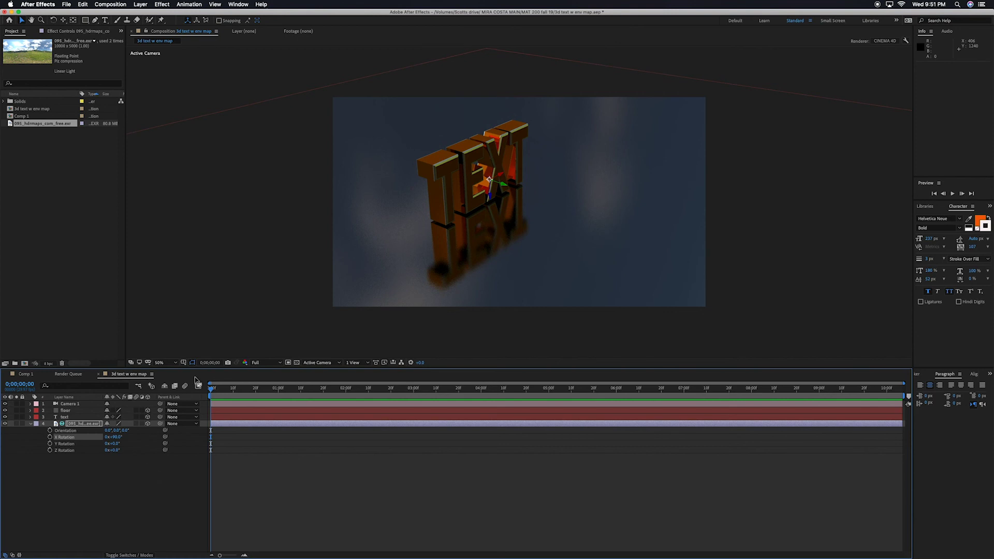
click(117, 437)
text(180)
key(Return)
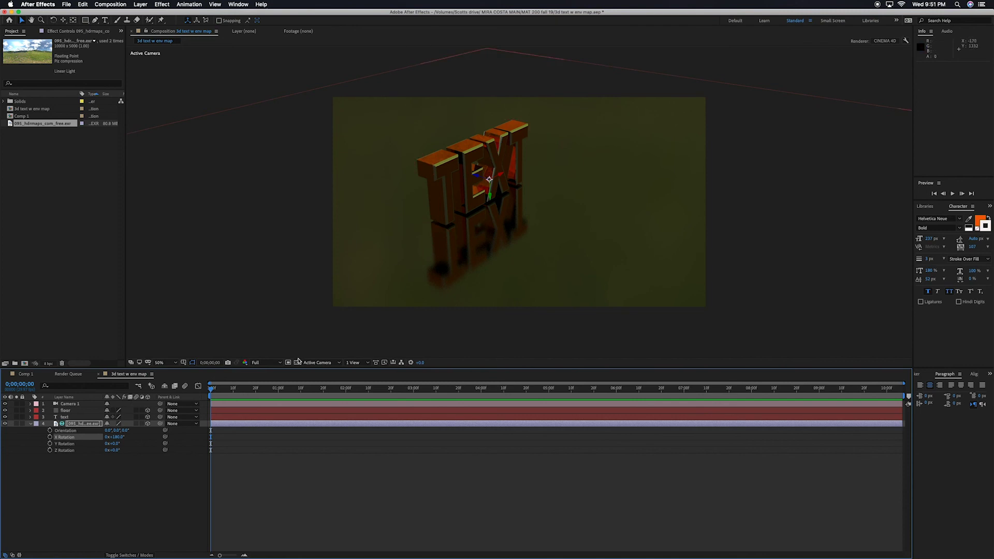
click(87, 405)
Step: Set a starting Position keyframe on Camera 1 and move the playhead to 4 seconds
key(p)
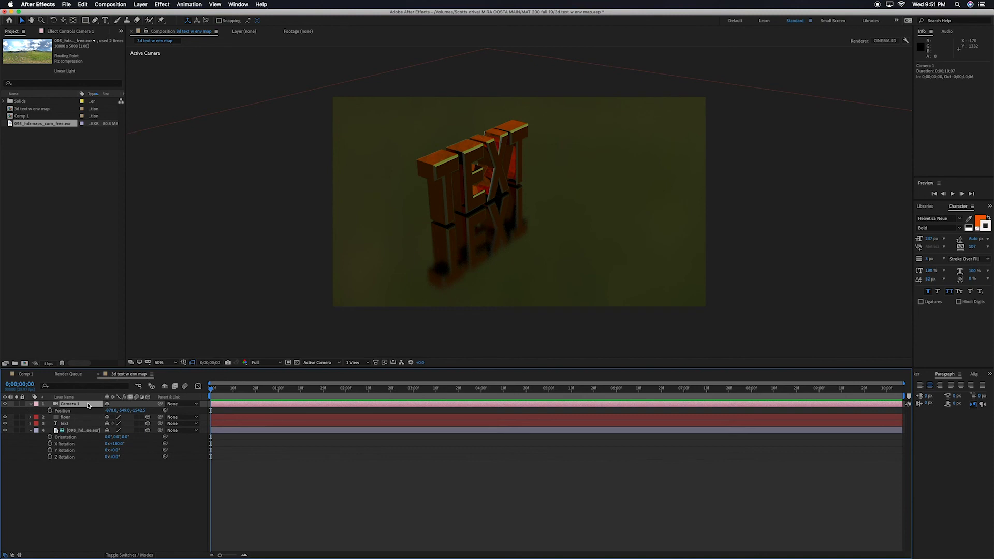
click(50, 411)
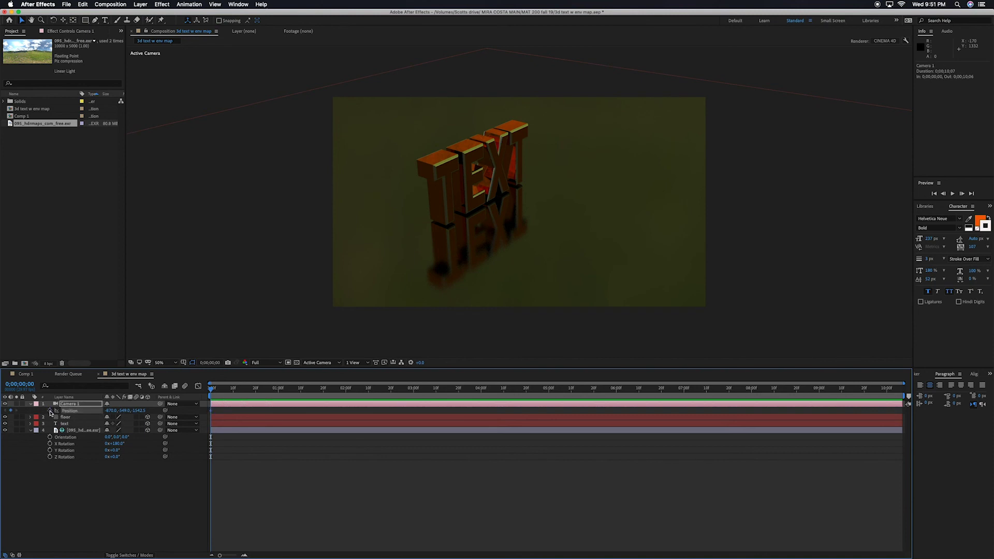
drag(214, 392, 482, 404)
Step: Orbit Camera 1 so the TEXT and its floor reflection are framed head-on
key(c)
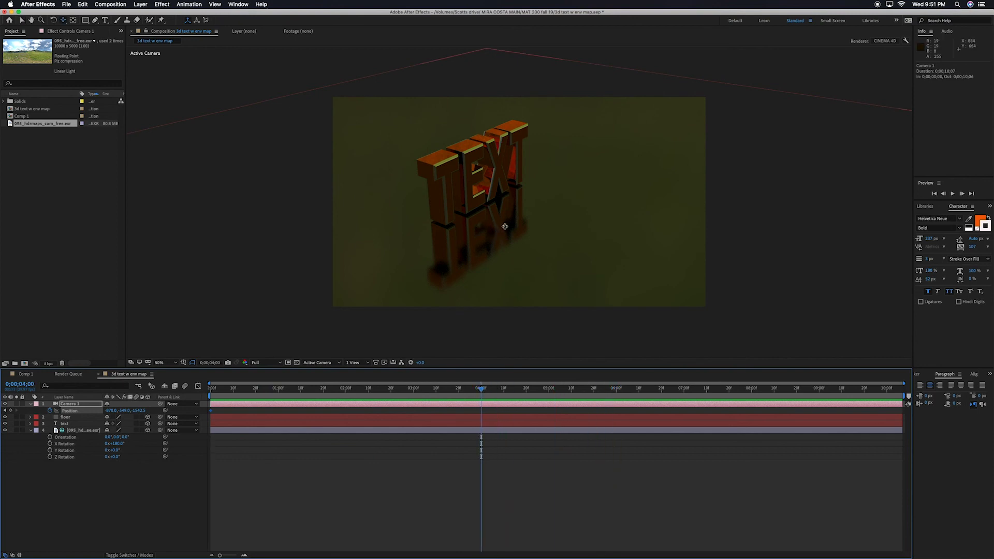
drag(505, 226, 464, 207)
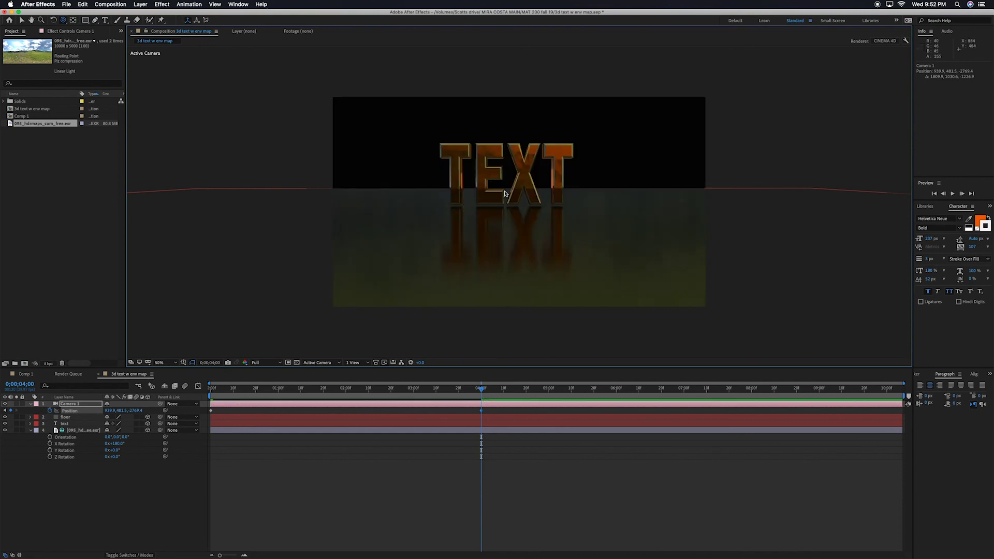
drag(506, 196, 504, 190)
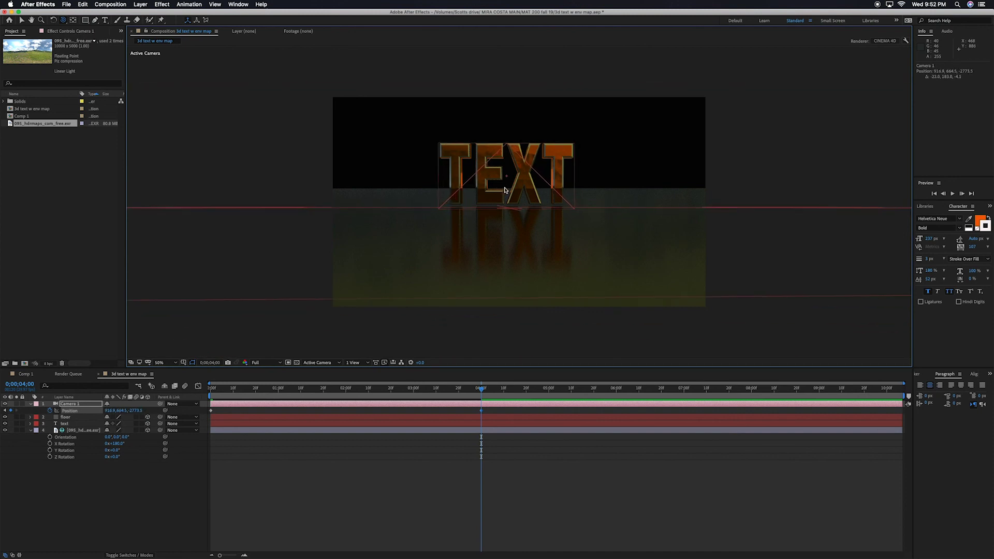
drag(505, 190, 509, 188)
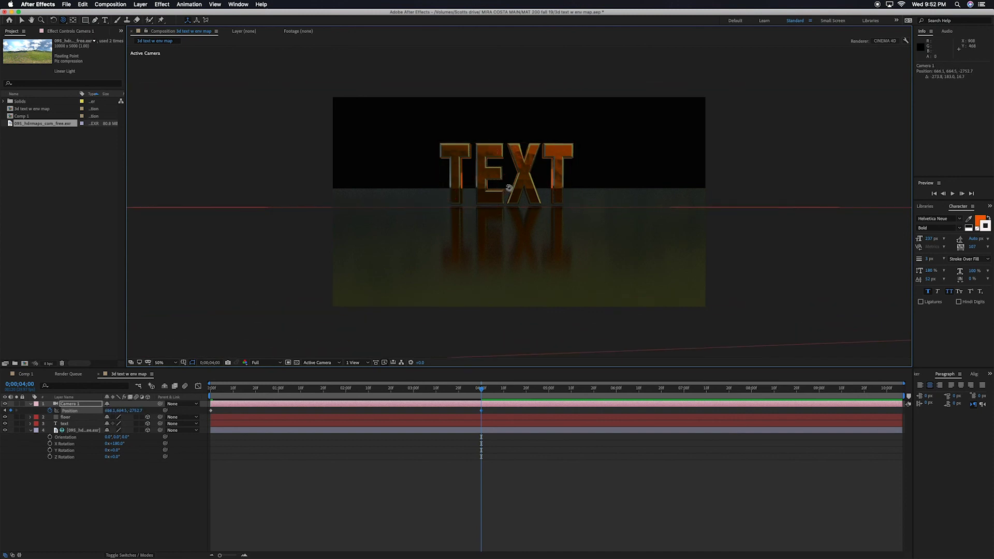